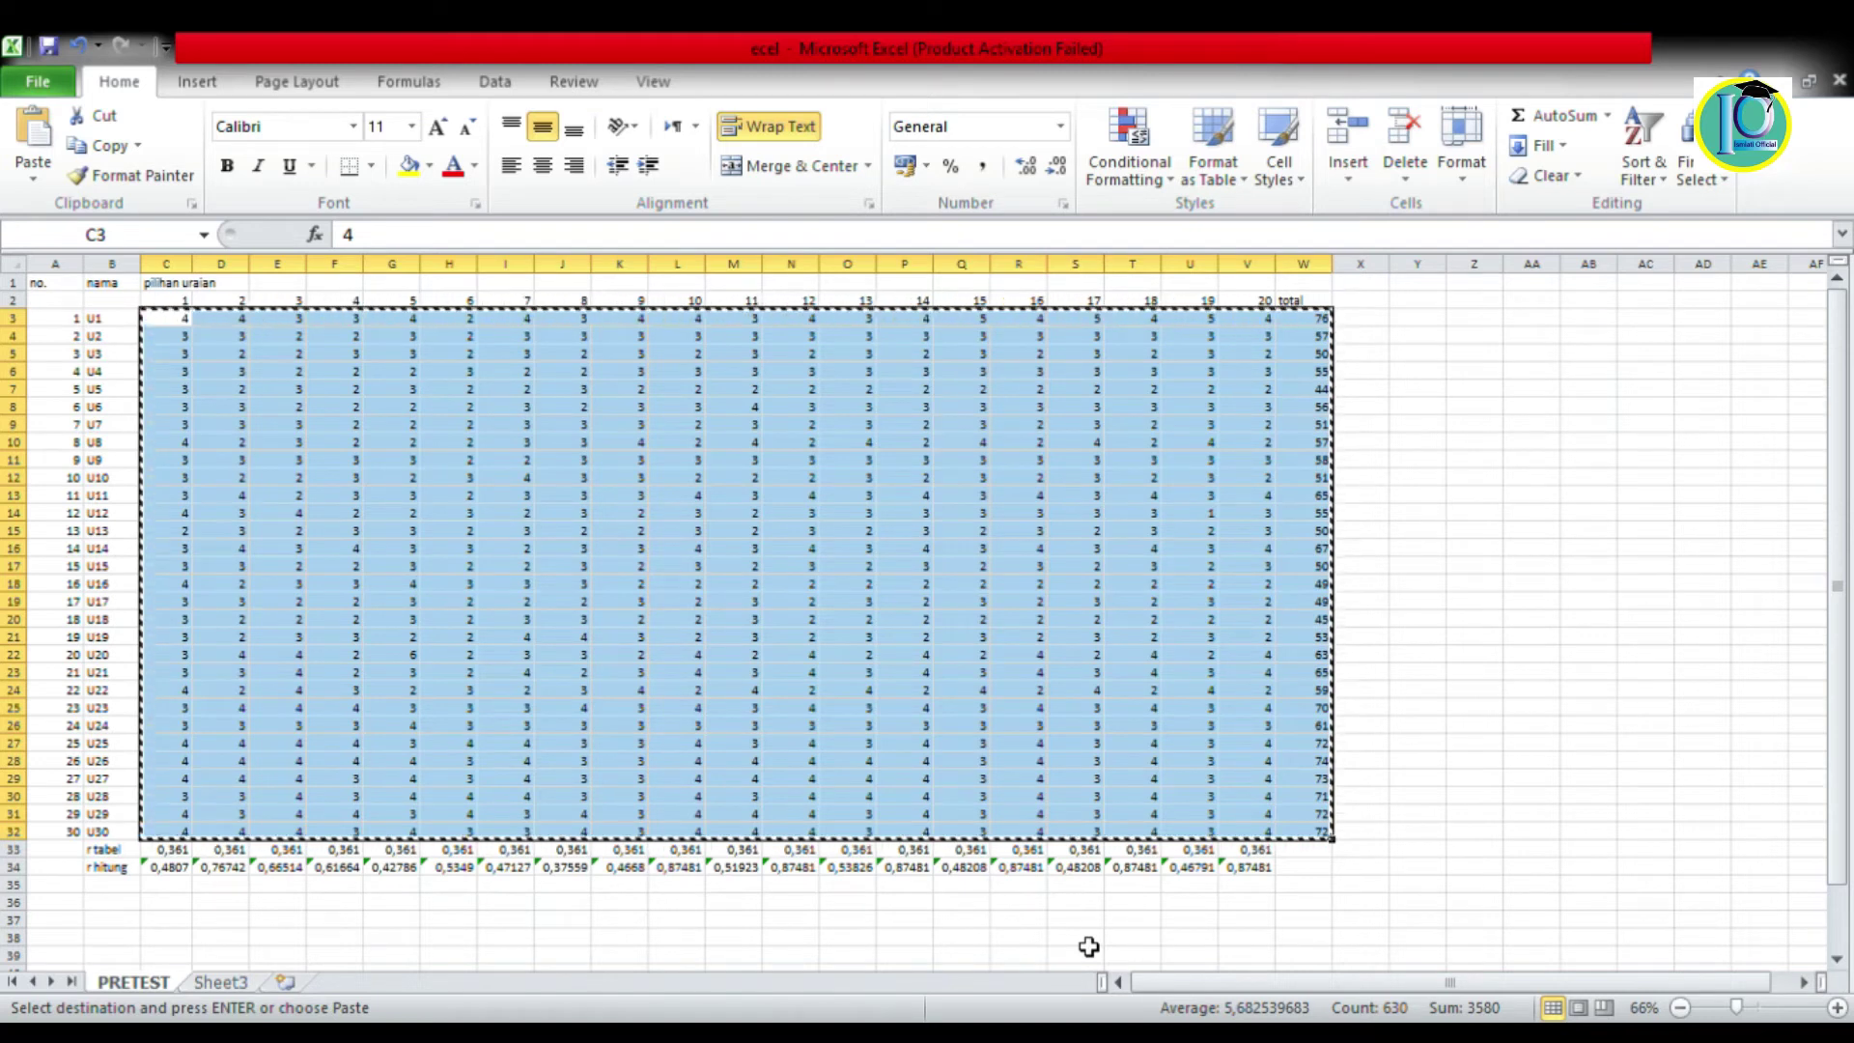
Step: Switch to SPSS and define twenty numeric variables named X1 through X20 in rows 1 to 20 of the variable list
left_click(1088, 941)
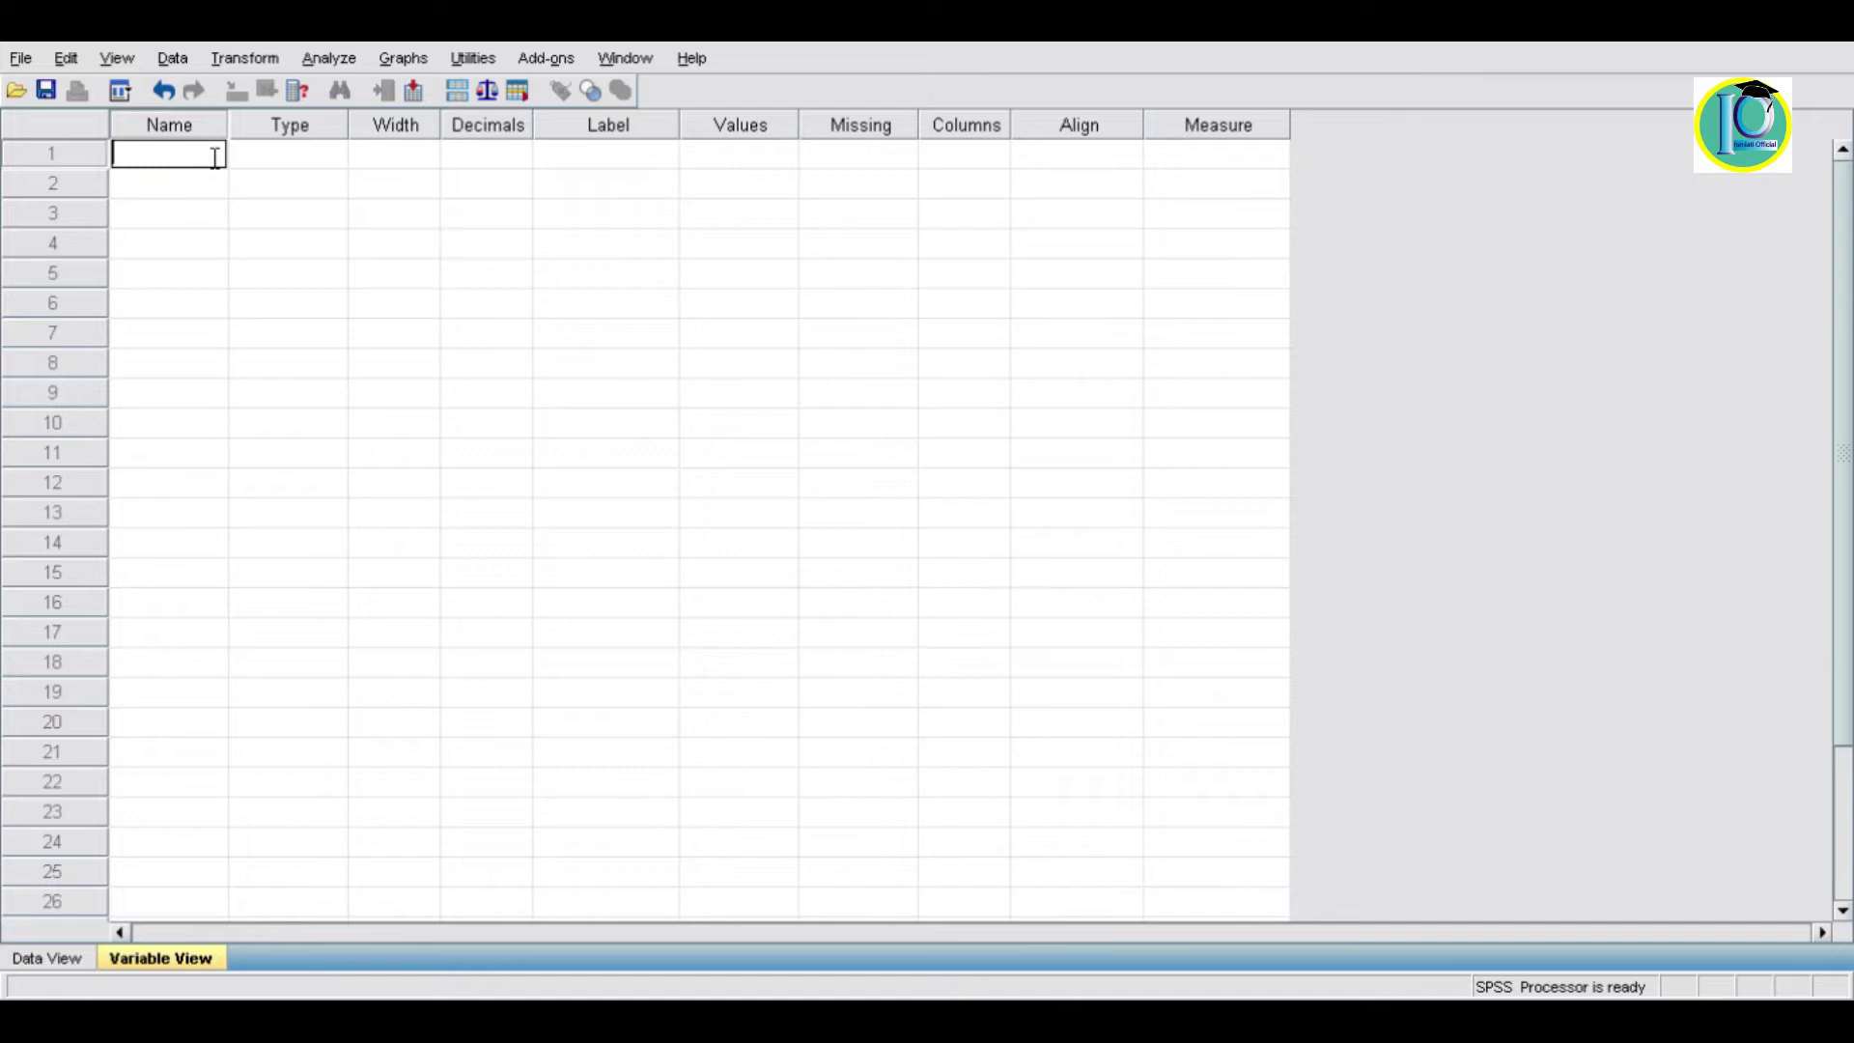
type("X1")
key("Return")
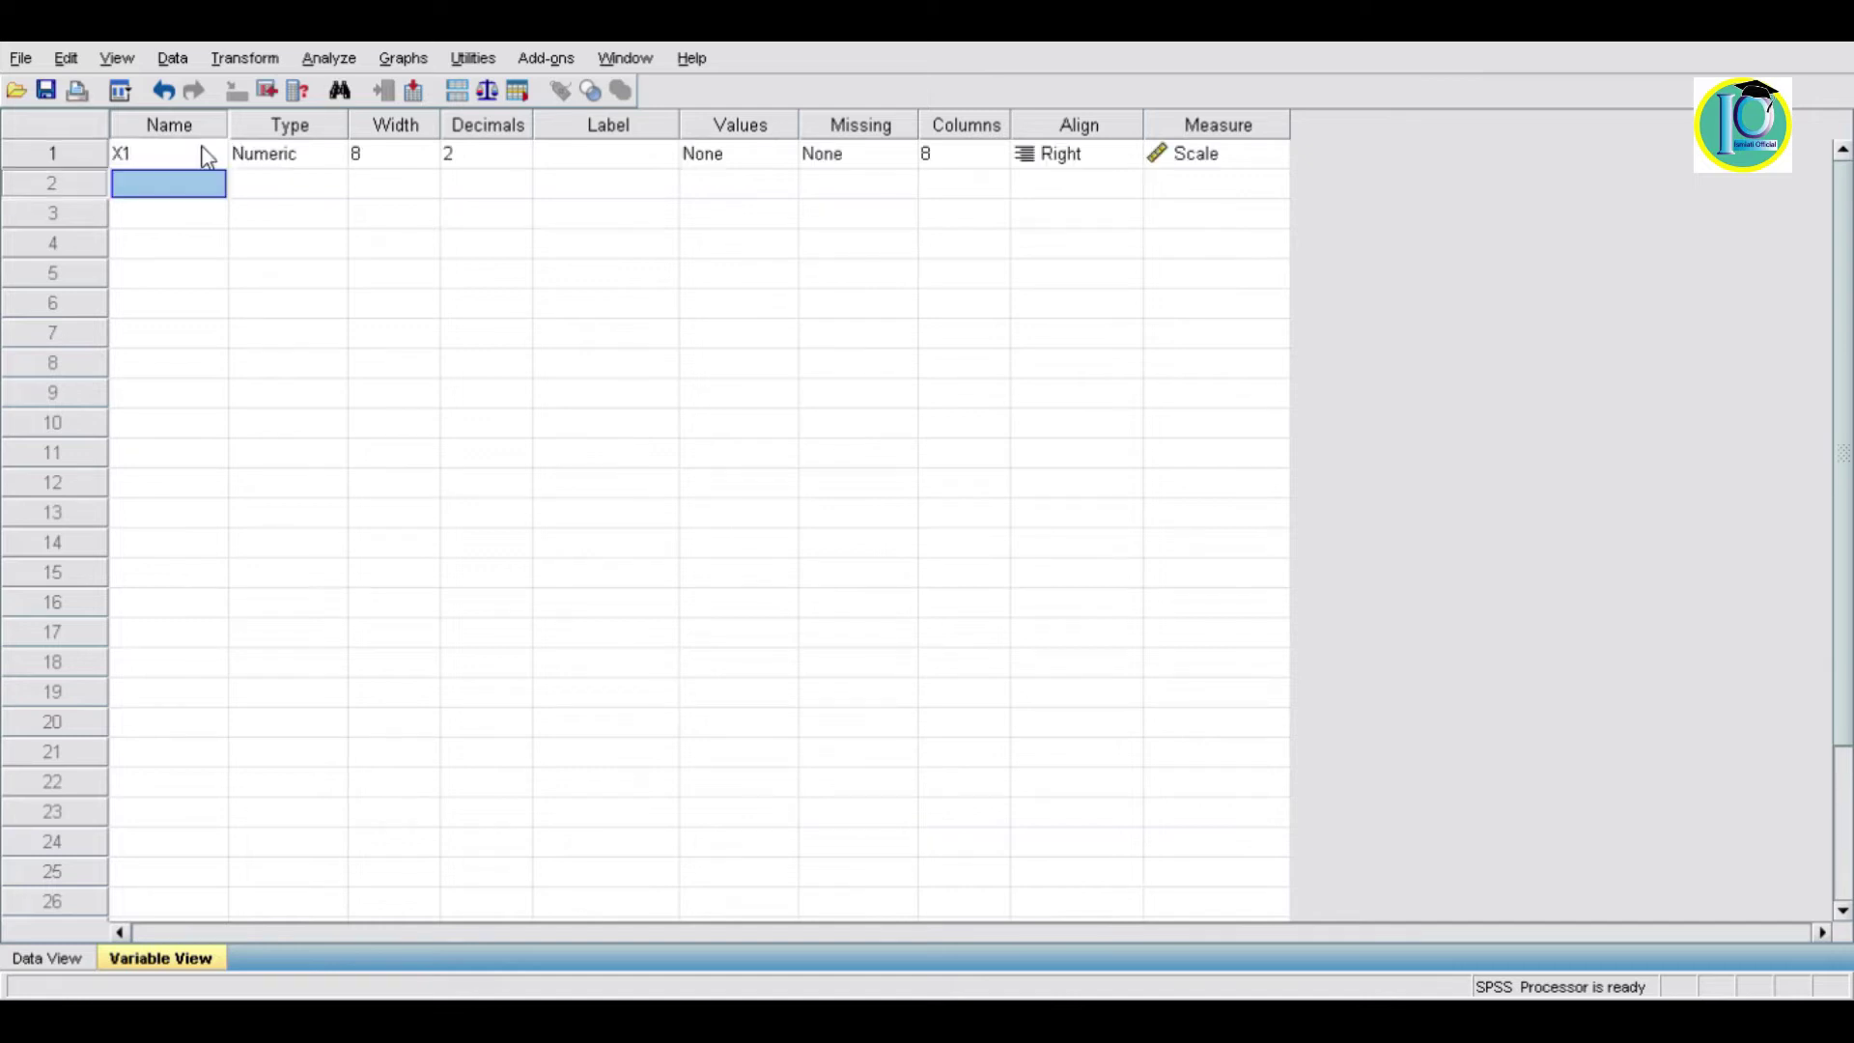
type("X2")
key("Return")
type("X3")
key("Return")
type("X4")
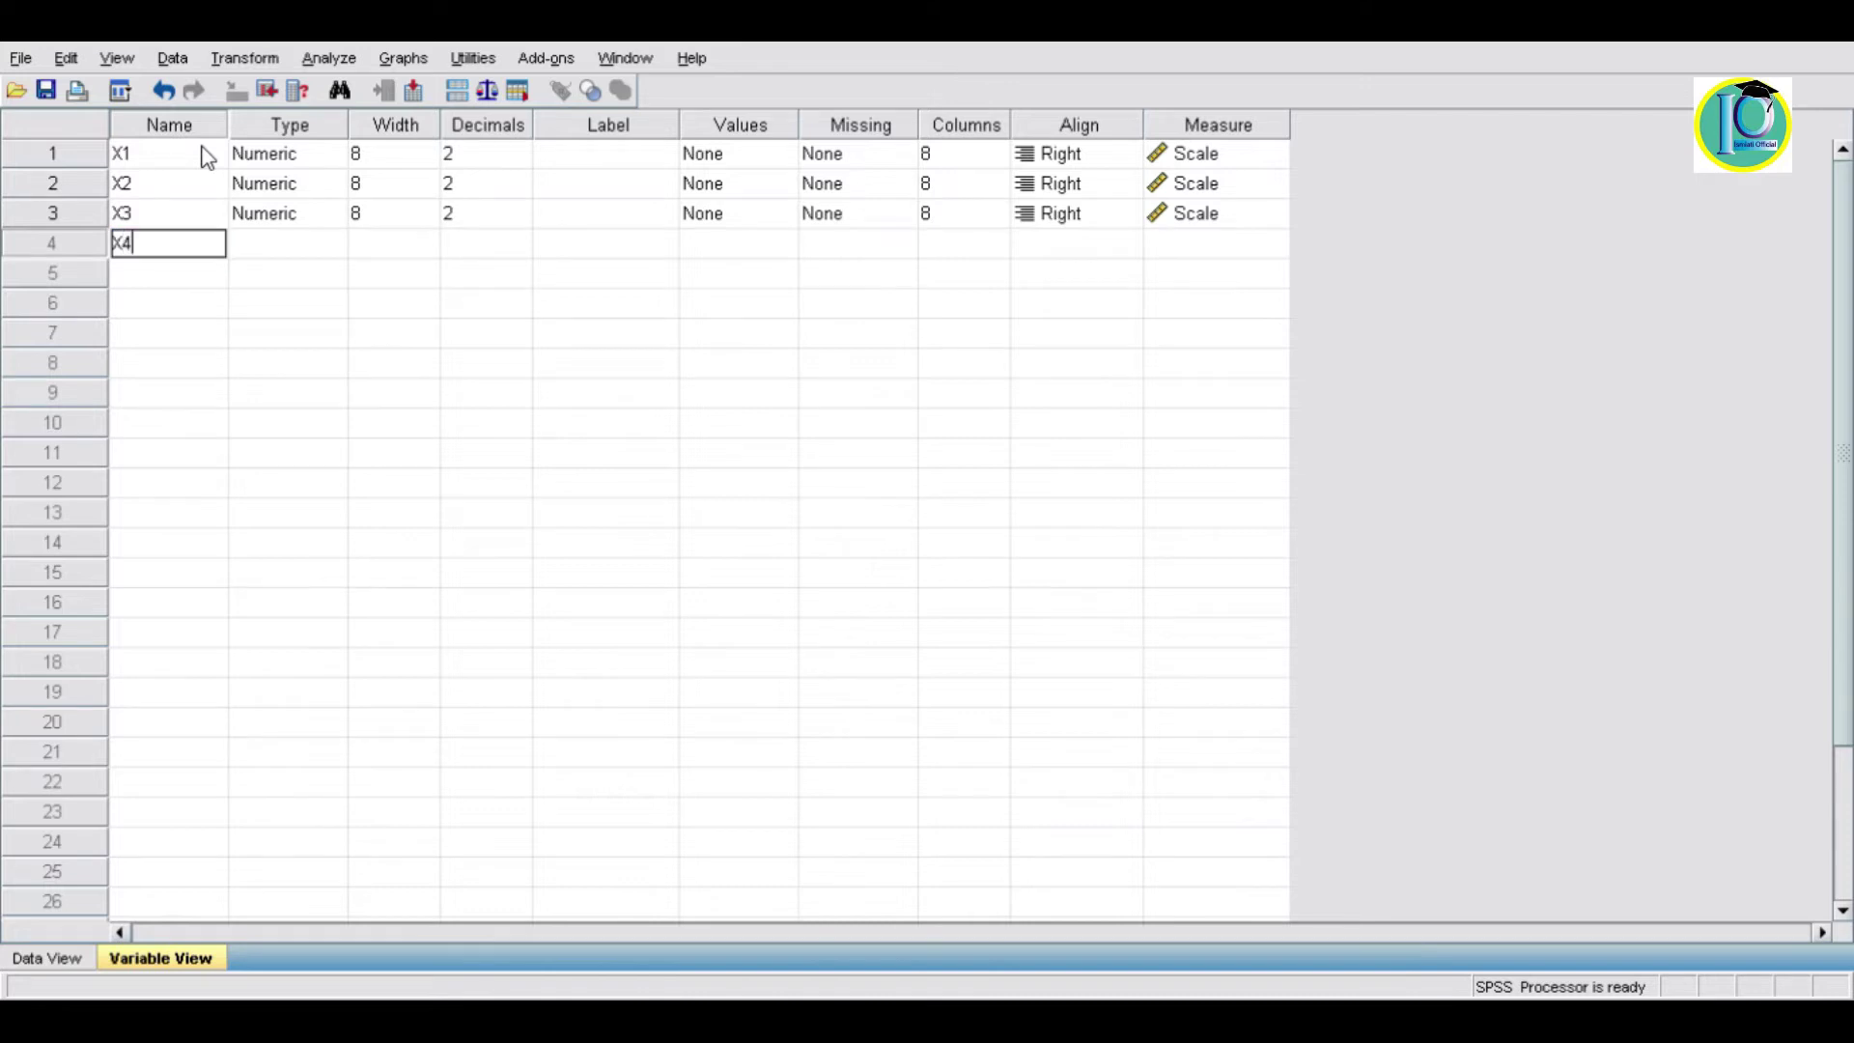
key("Return")
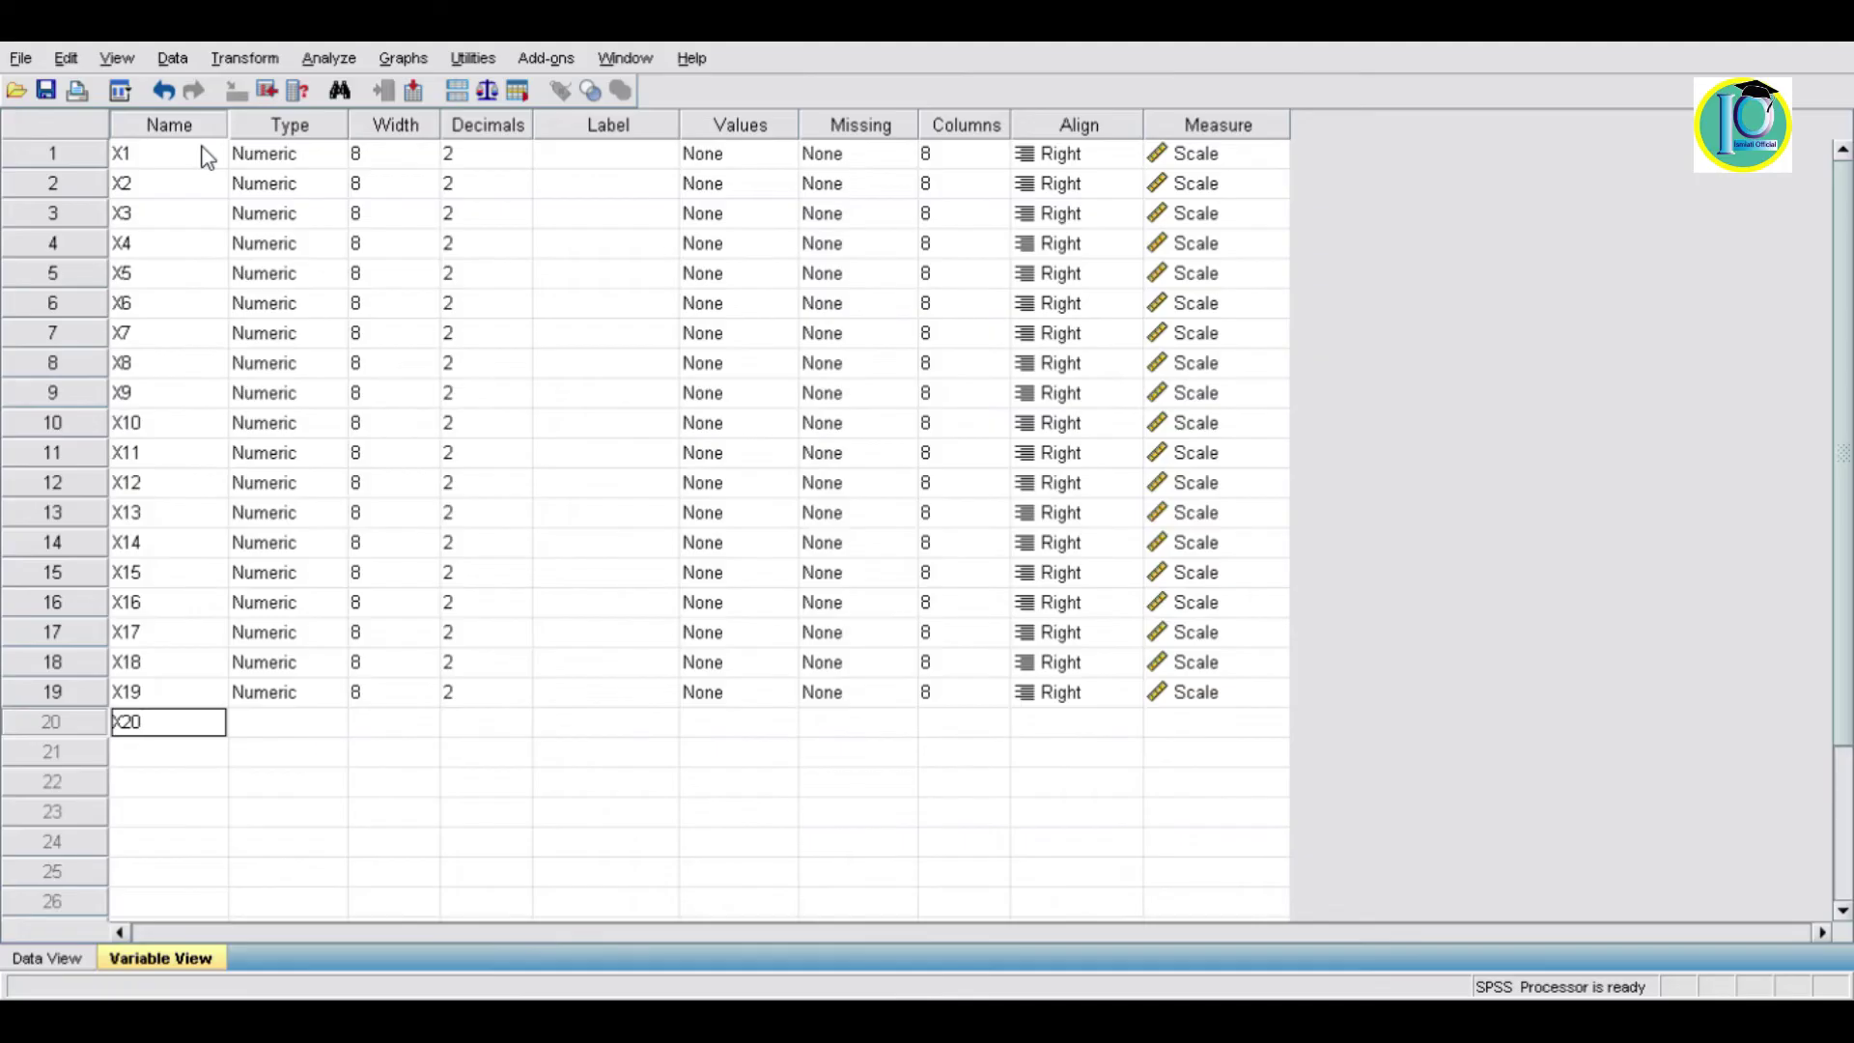
key("Return")
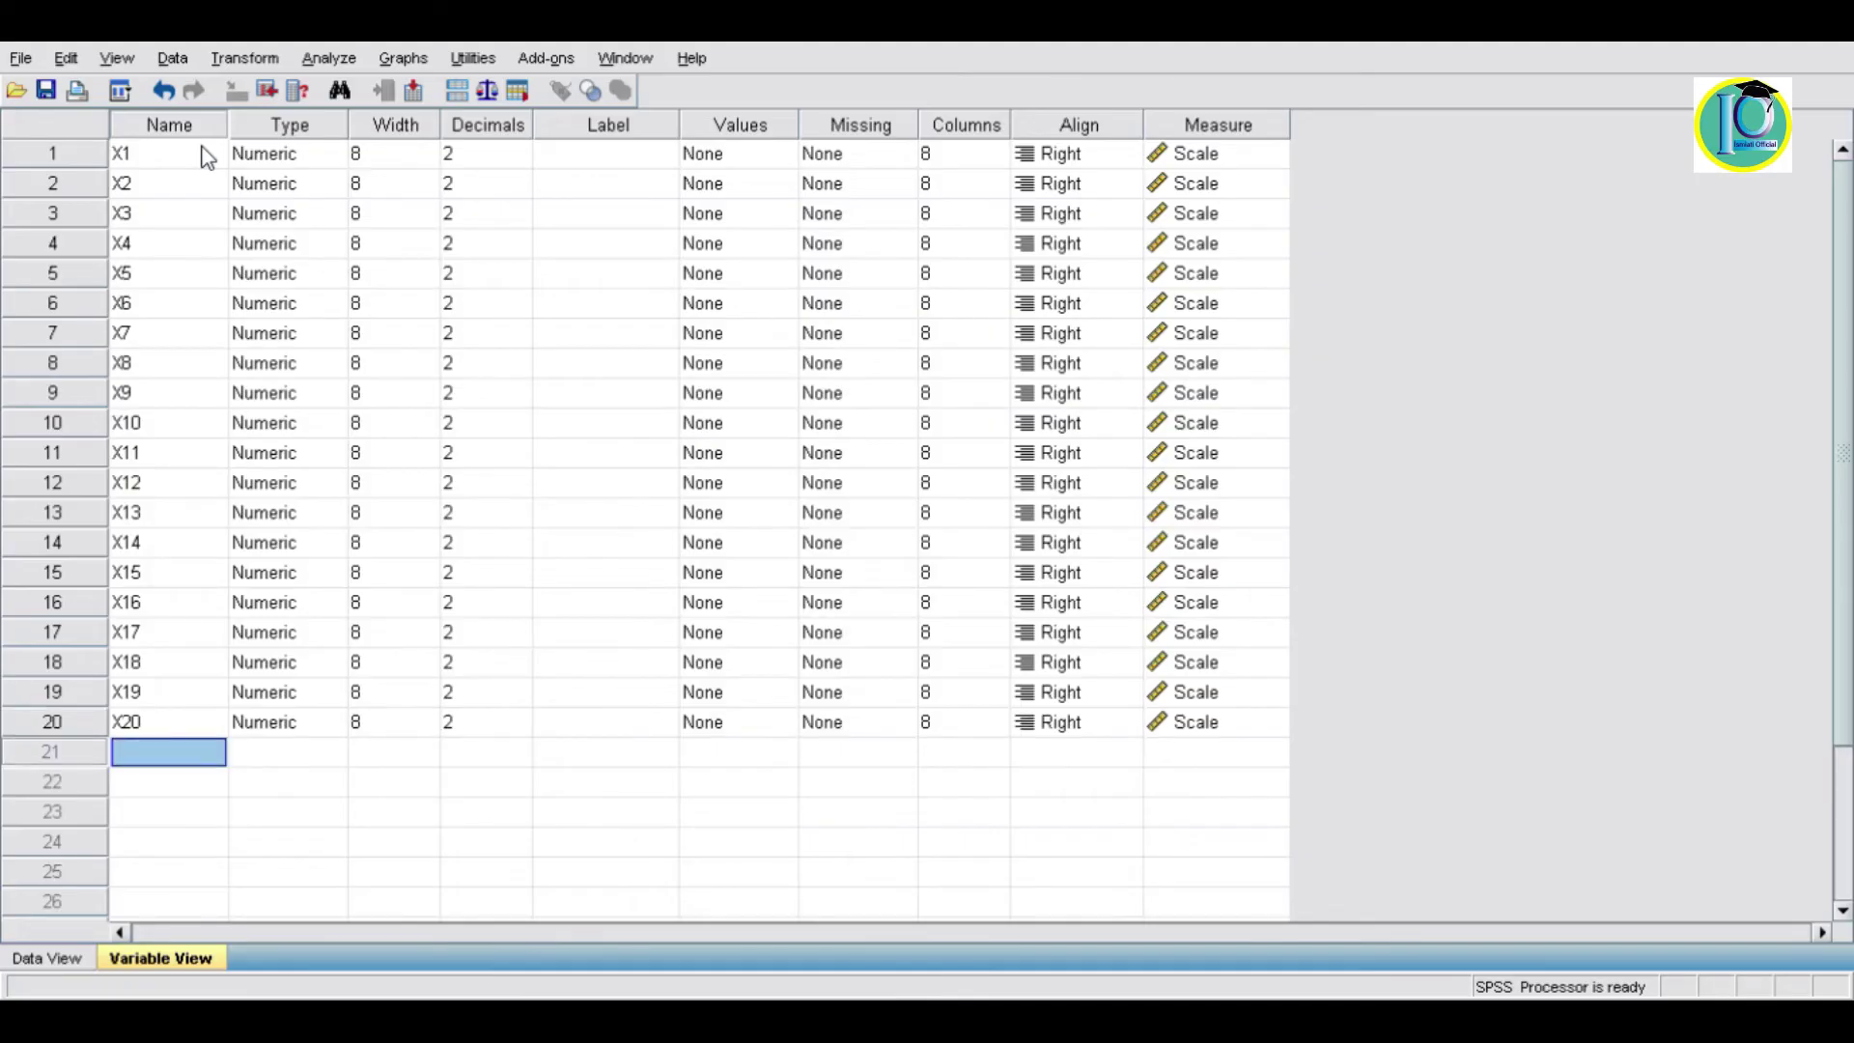
Step: Add a variable named SKOR_TOTAL in row 21, after X20
type("SKOE-")
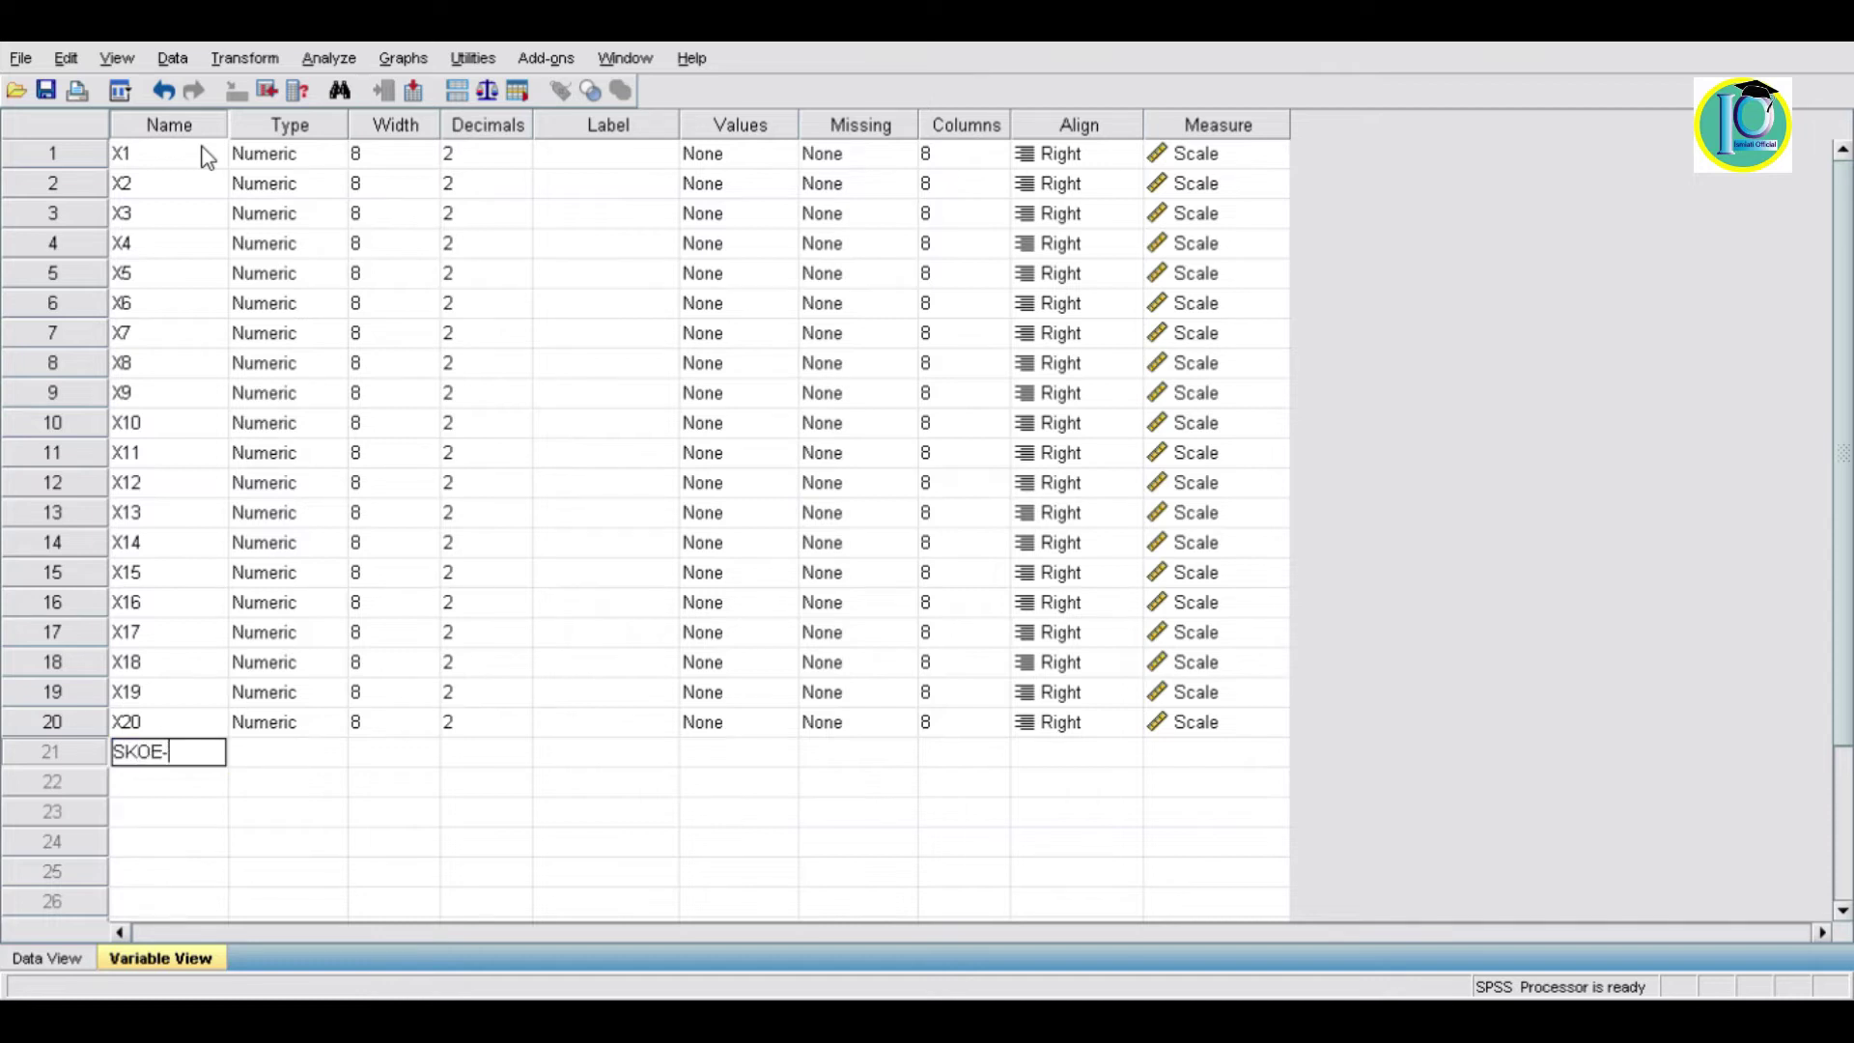
key("BackSpace")
type("_TOTAL")
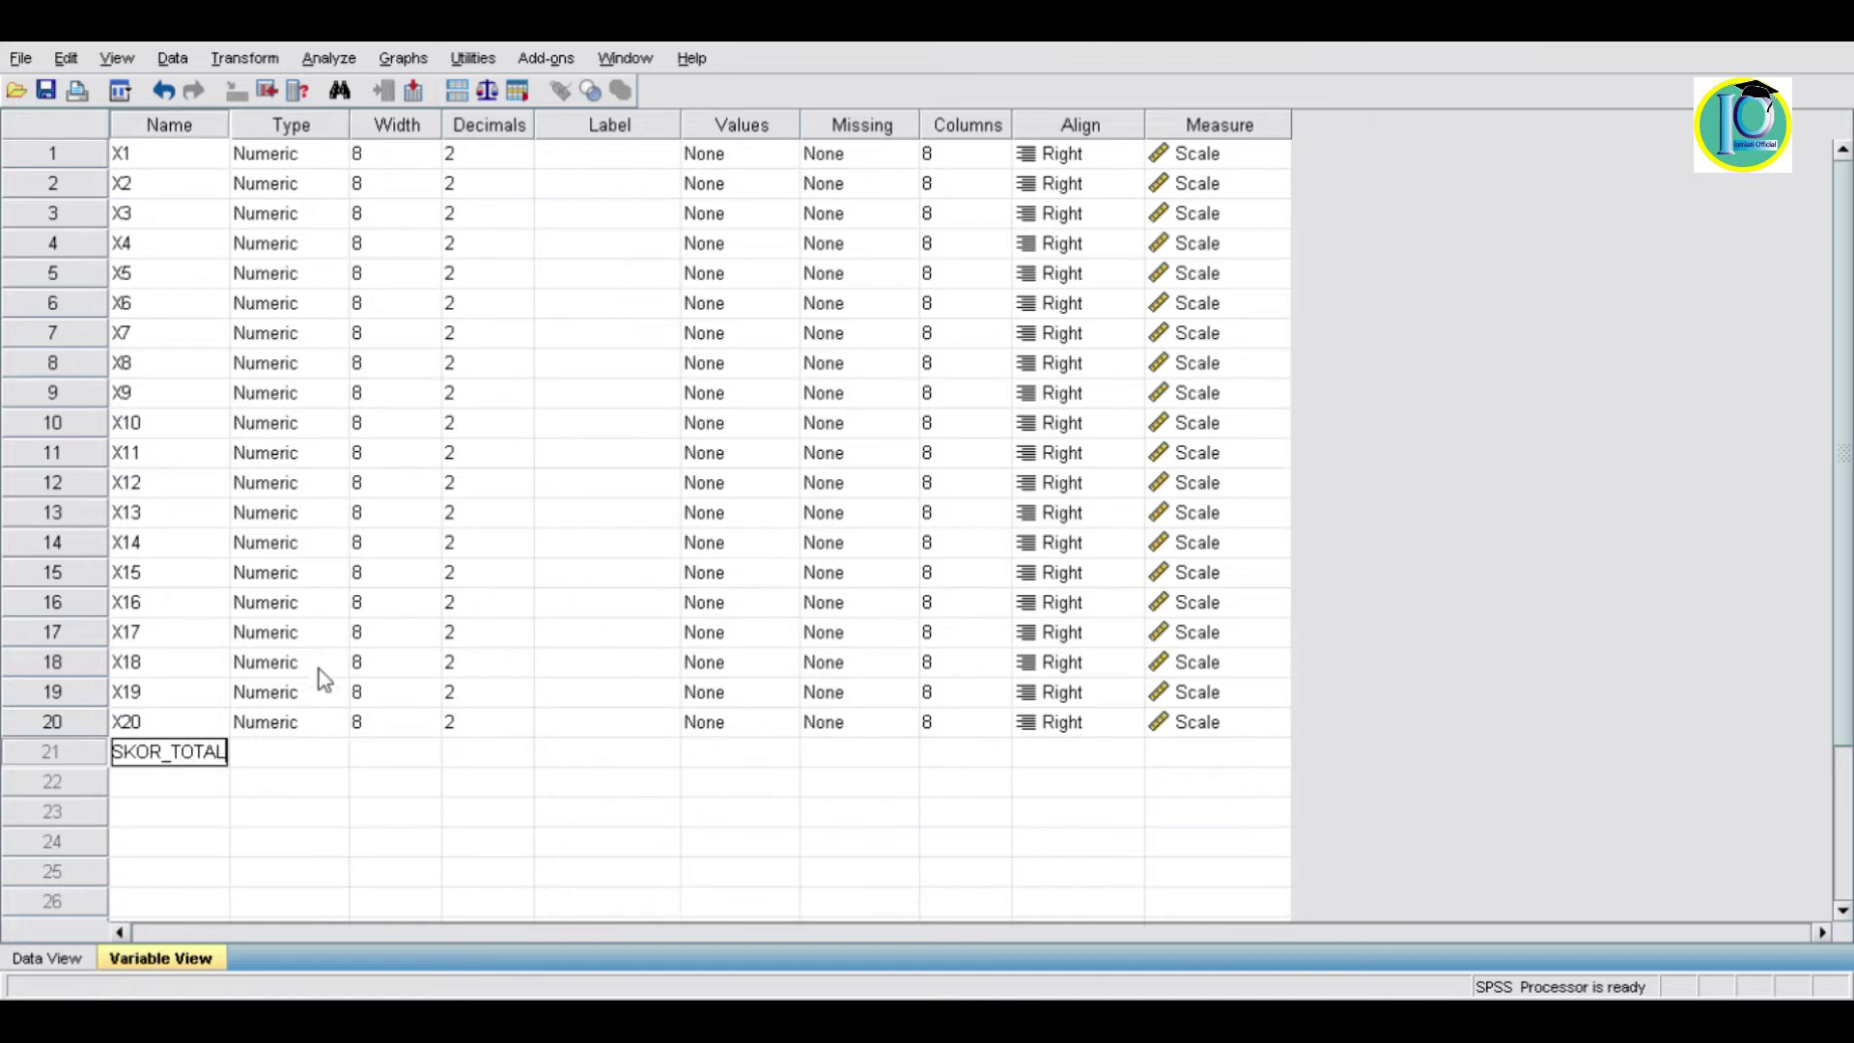
left_click(315, 755)
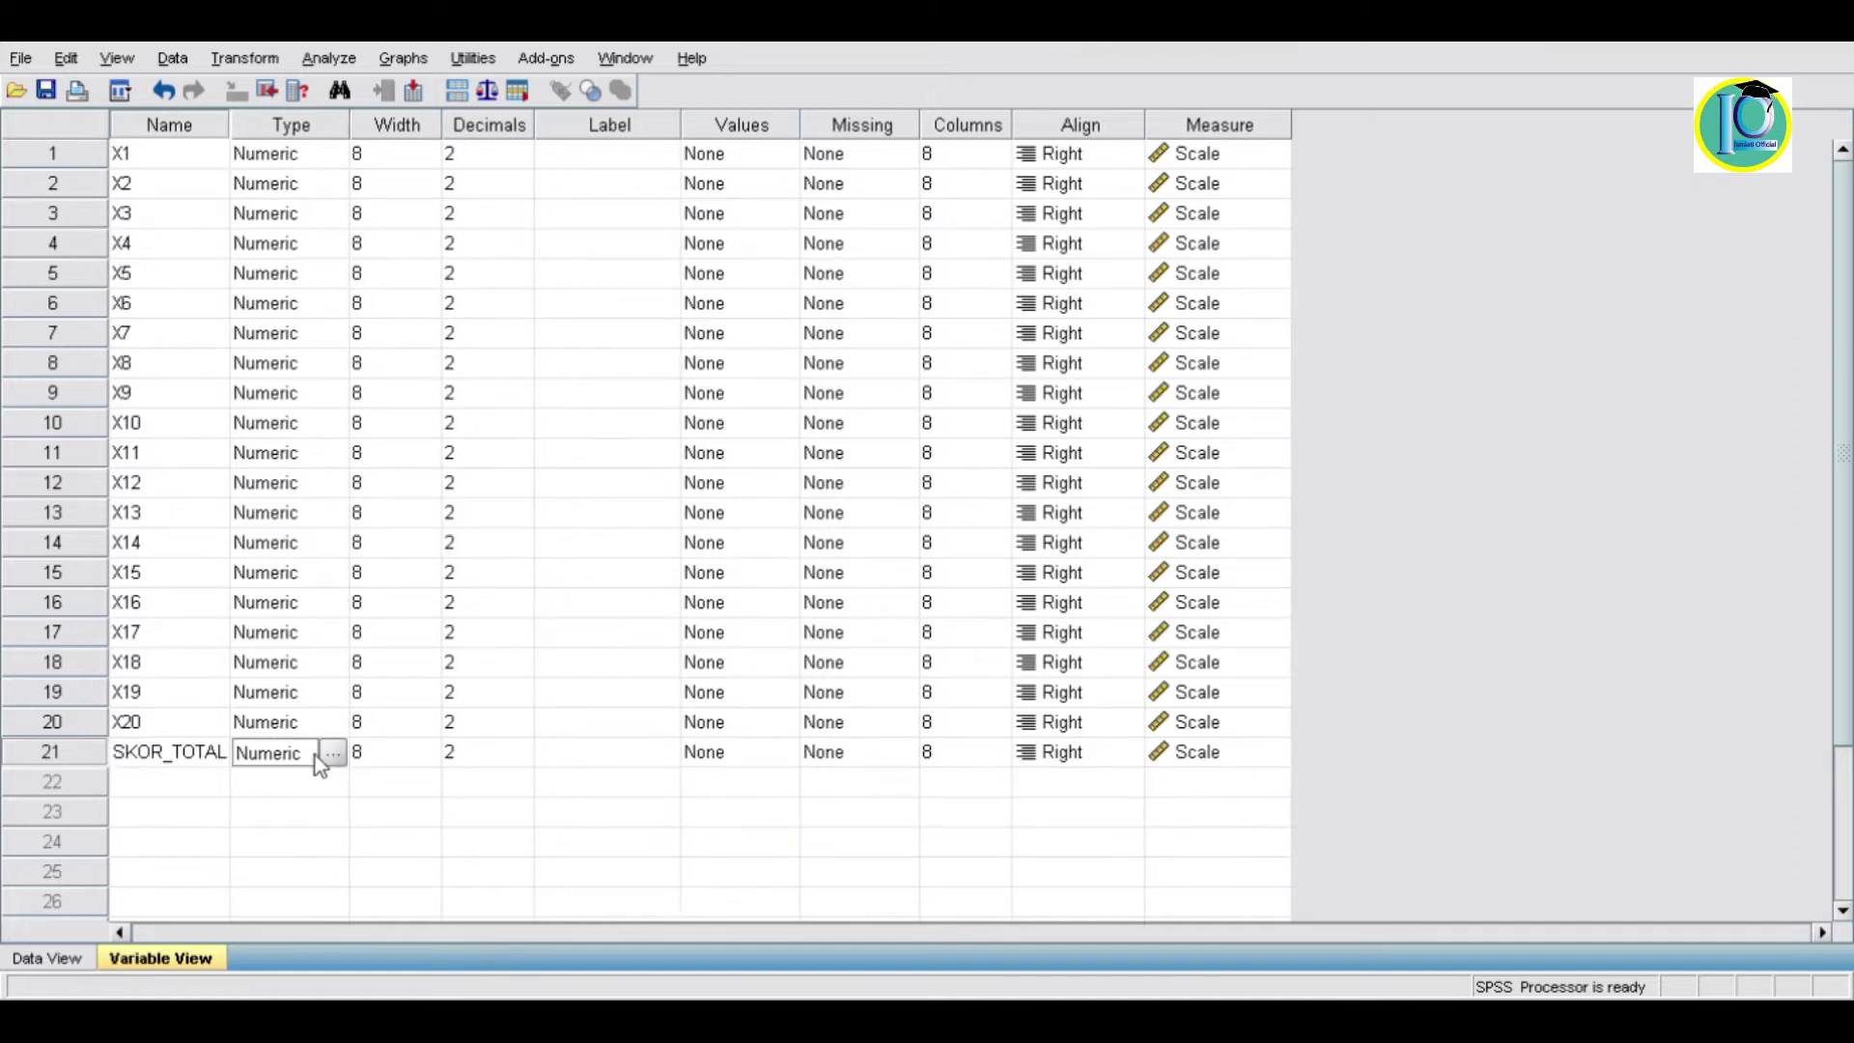
Step: Set the decimals to 0 for all 21 variables, from X1 to X20 and SKOR_TOTAL
left_click(481, 577)
left_click(483, 396)
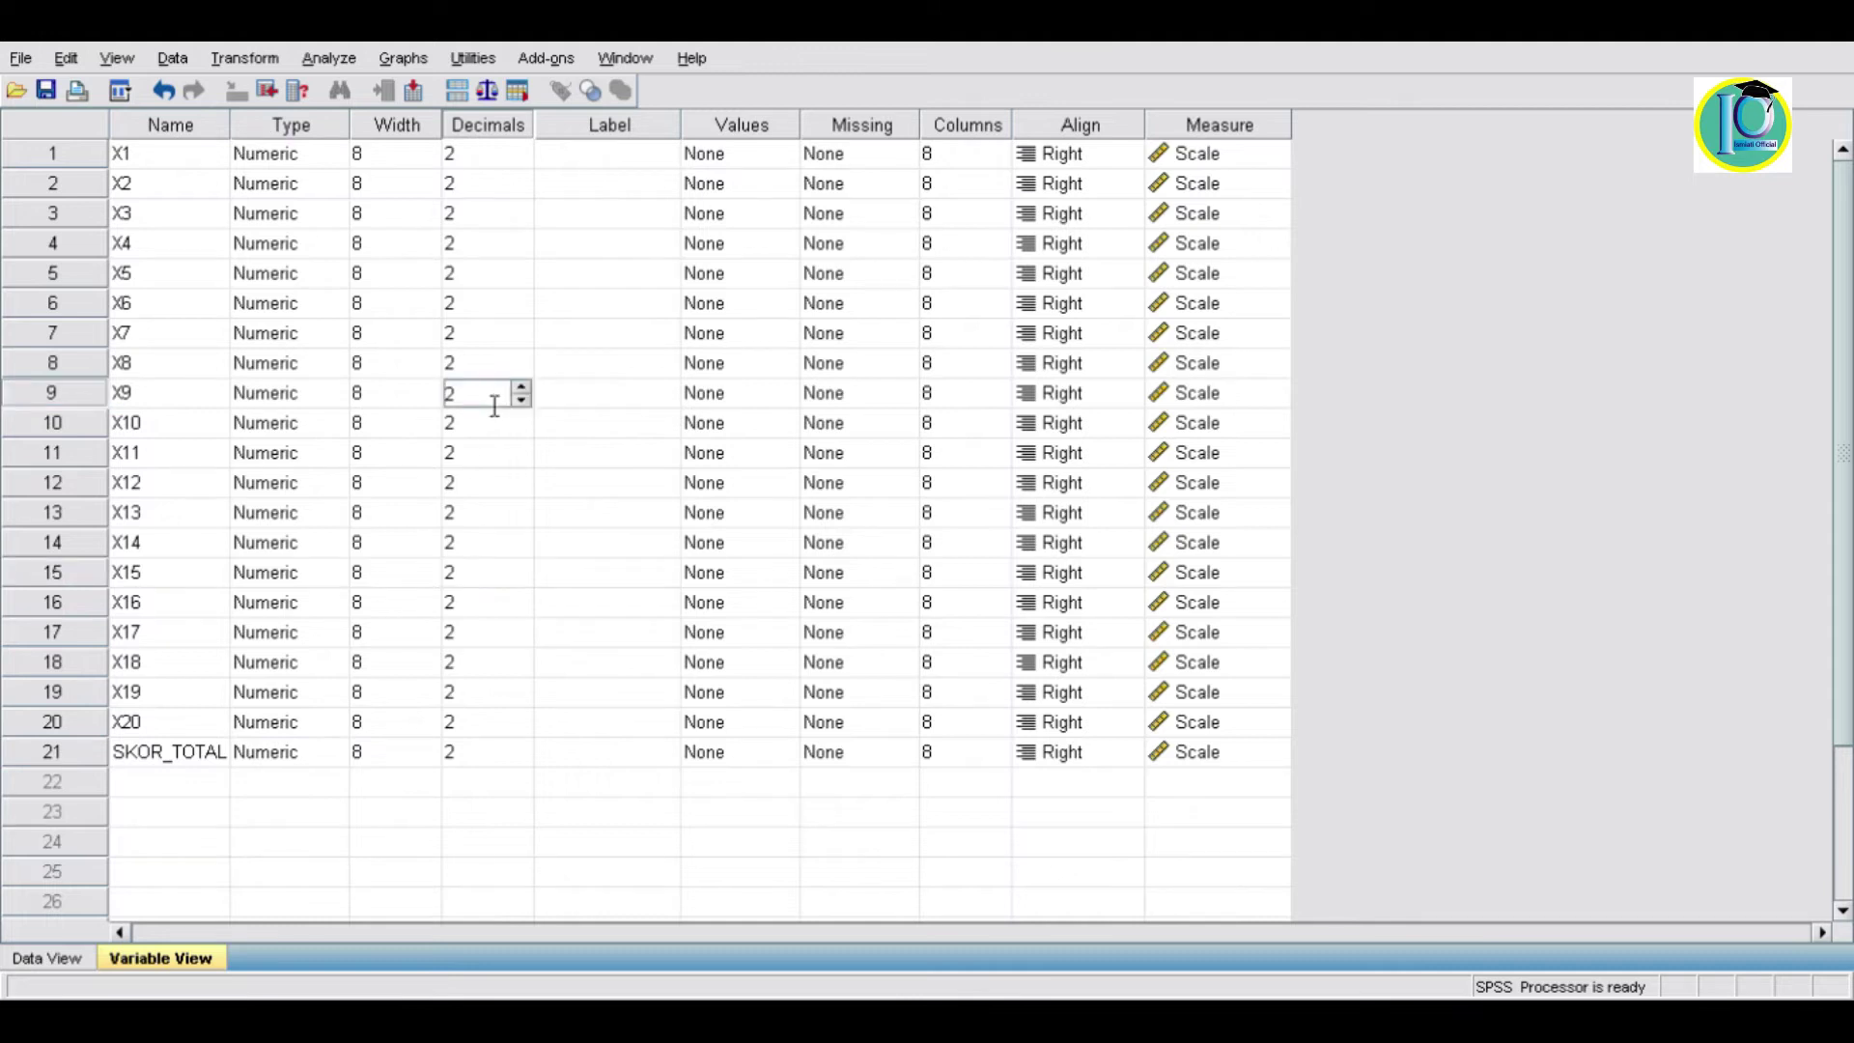
left_click(478, 222)
left_click(485, 156)
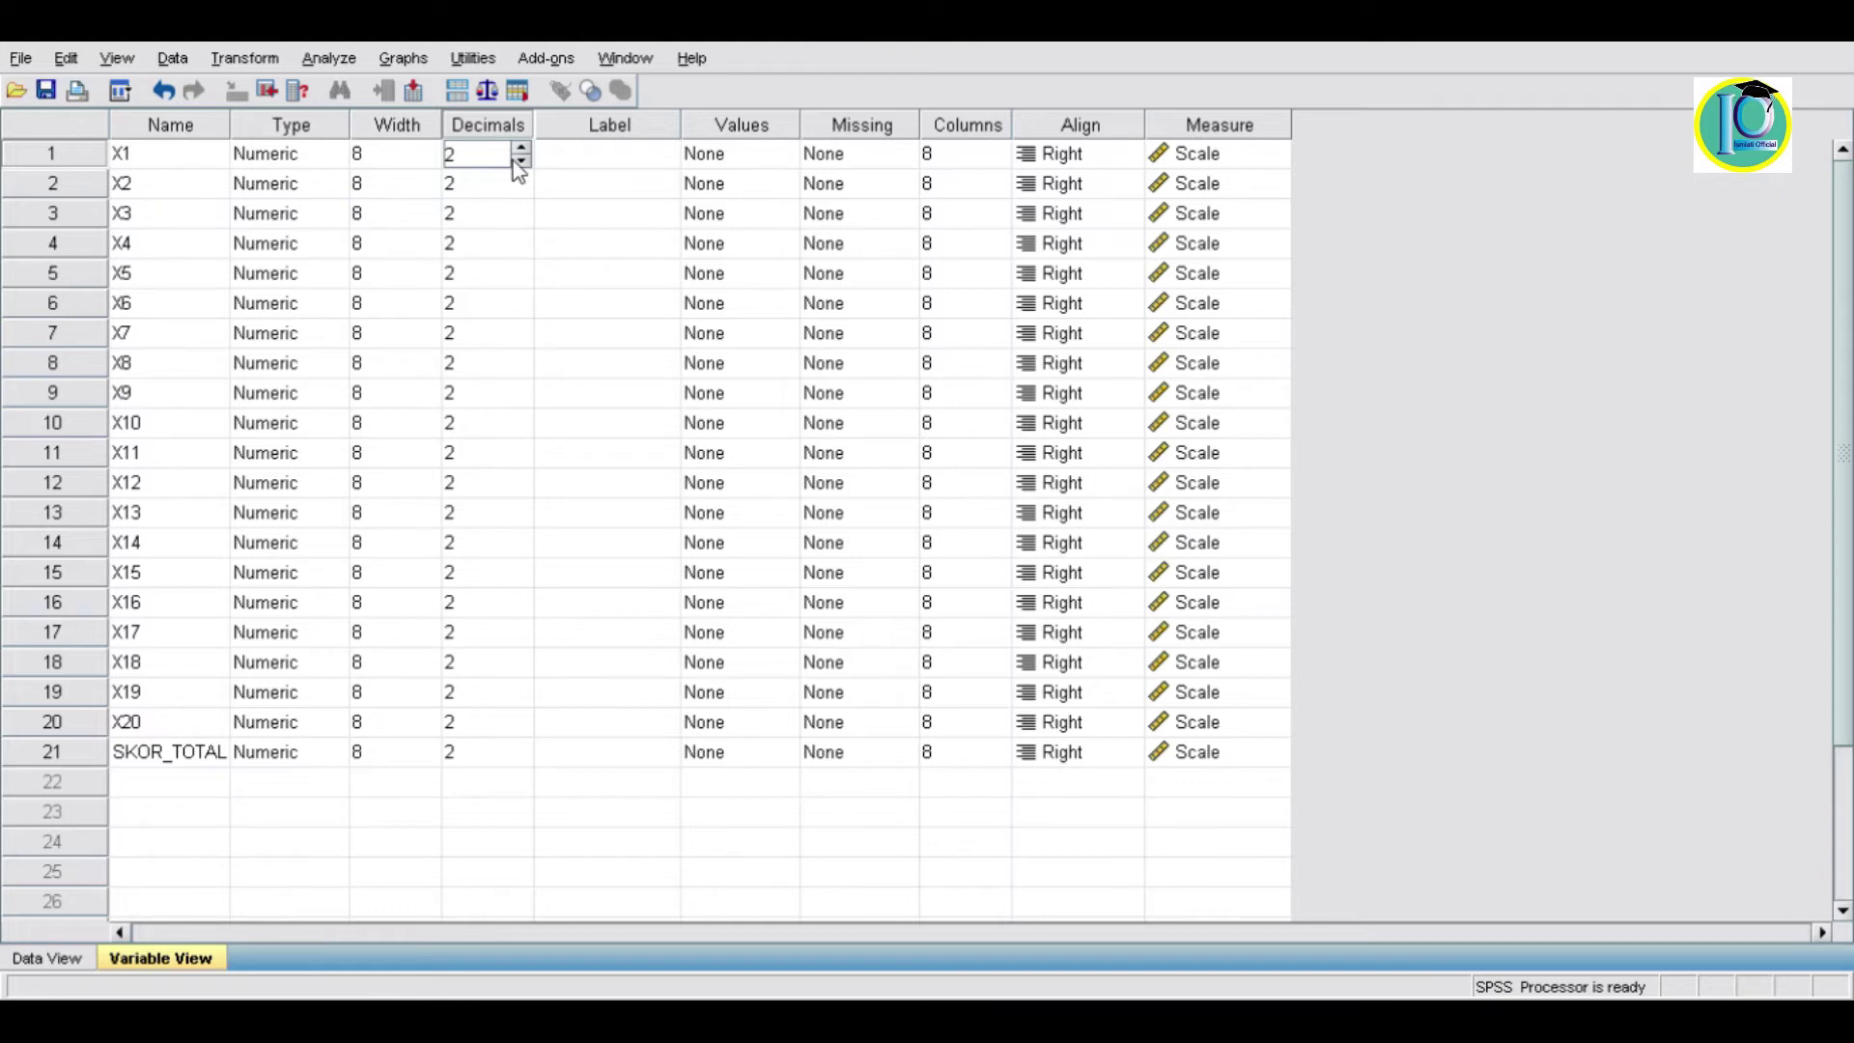
left_click(520, 161)
left_click(520, 161)
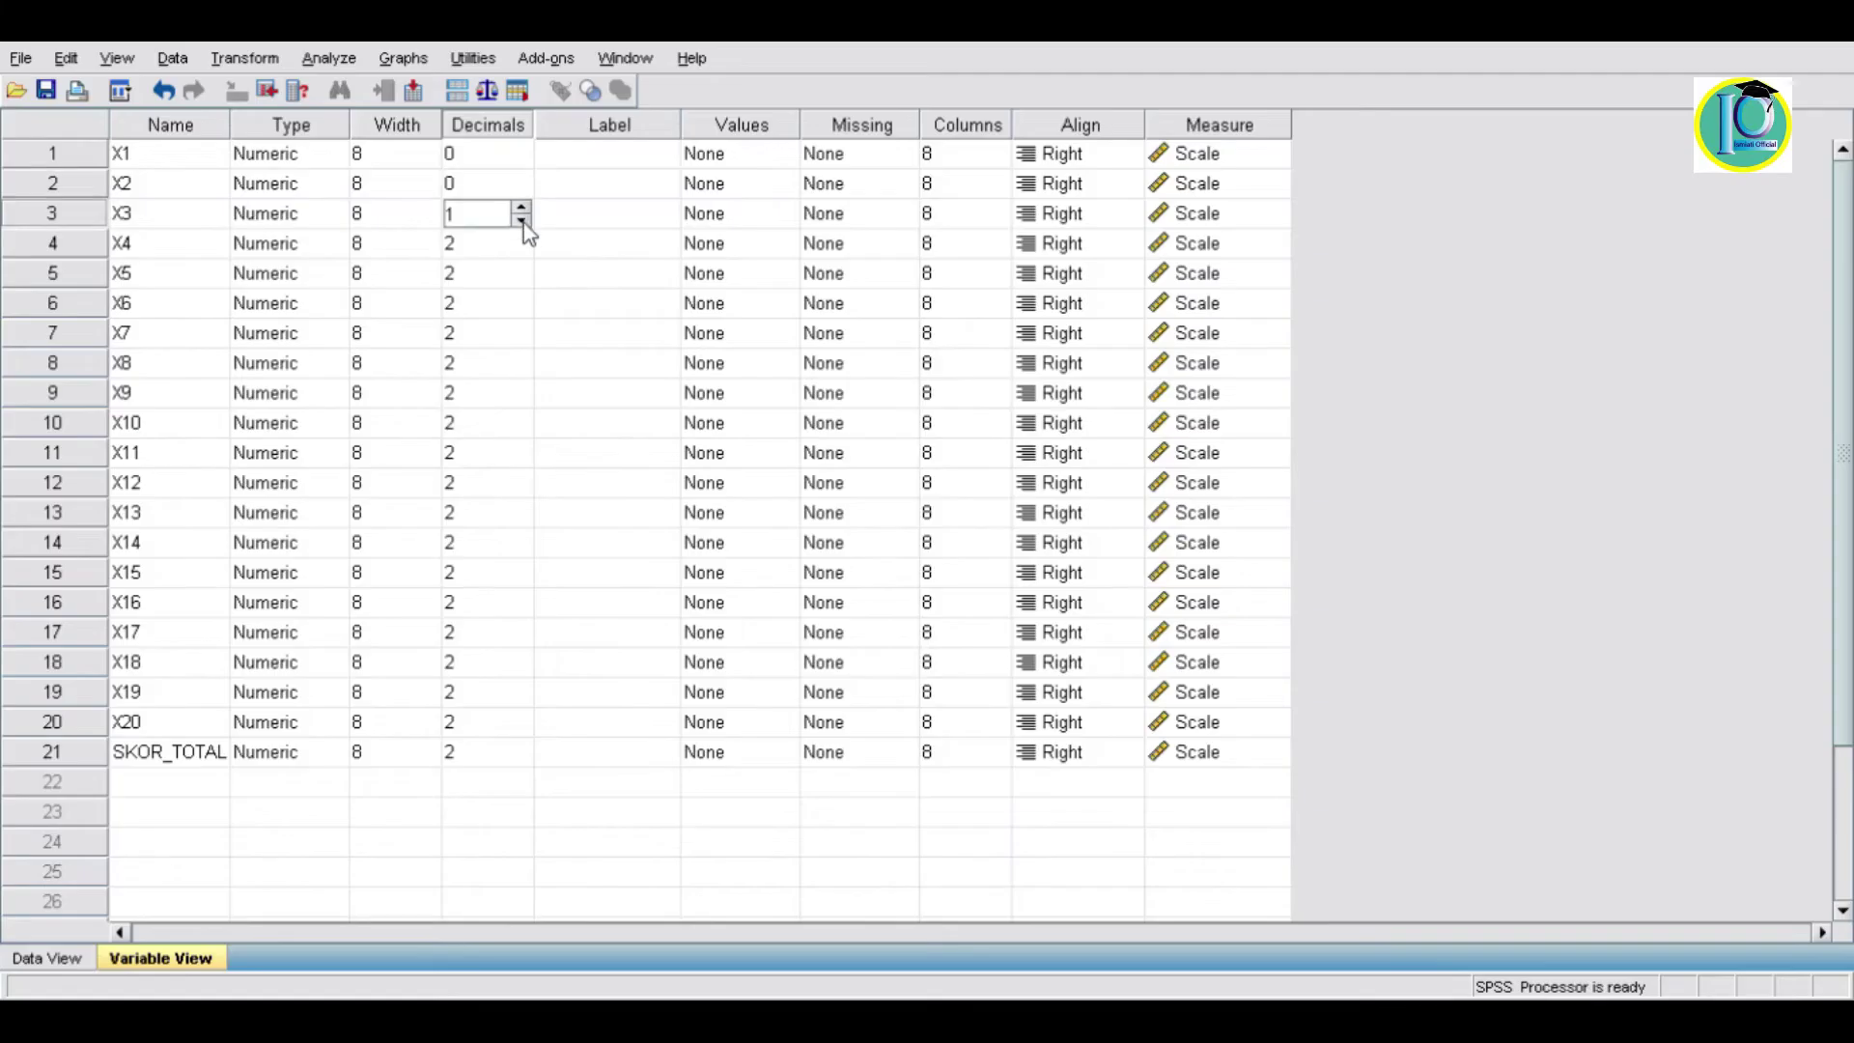
left_click(522, 221)
left_click(521, 247)
double_click(522, 251)
left_click(522, 277)
double_click(521, 281)
left_click(521, 307)
left_click(521, 311)
left_click(521, 310)
double_click(521, 338)
left_click(521, 340)
triple_click(522, 369)
triple_click(521, 399)
left_click(521, 429)
double_click(521, 430)
triple_click(522, 458)
triple_click(521, 489)
left_click(521, 515)
left_click(521, 519)
left_click(520, 520)
left_click(522, 549)
left_click(521, 549)
left_click(522, 549)
left_click(521, 581)
double_click(521, 581)
triple_click(521, 609)
triple_click(520, 639)
triple_click(518, 669)
double_click(518, 699)
left_click(518, 699)
left_click(517, 719)
left_click(517, 719)
triple_click(518, 732)
left_click(517, 761)
left_click(518, 761)
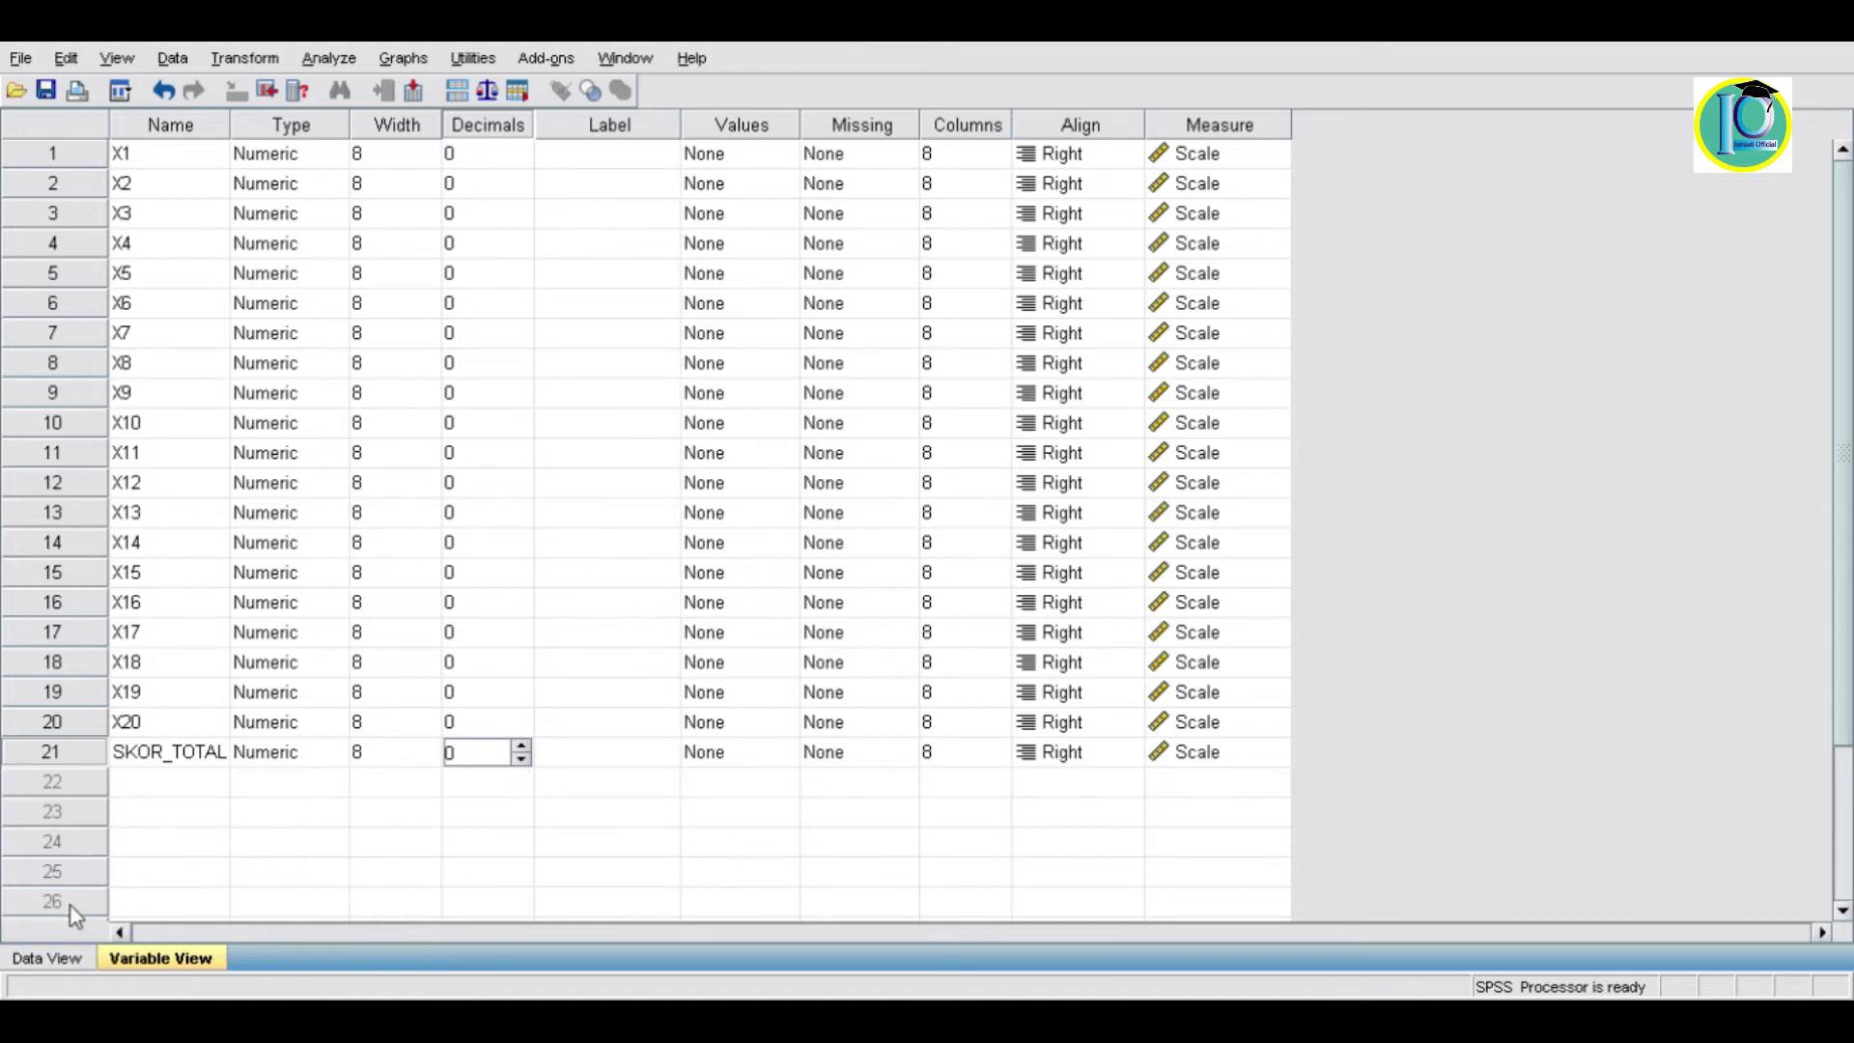
Step: Paste the item scores and totals copied from Excel into the data grid, starting at row 1 of X1, and check the columns
left_click(60, 961)
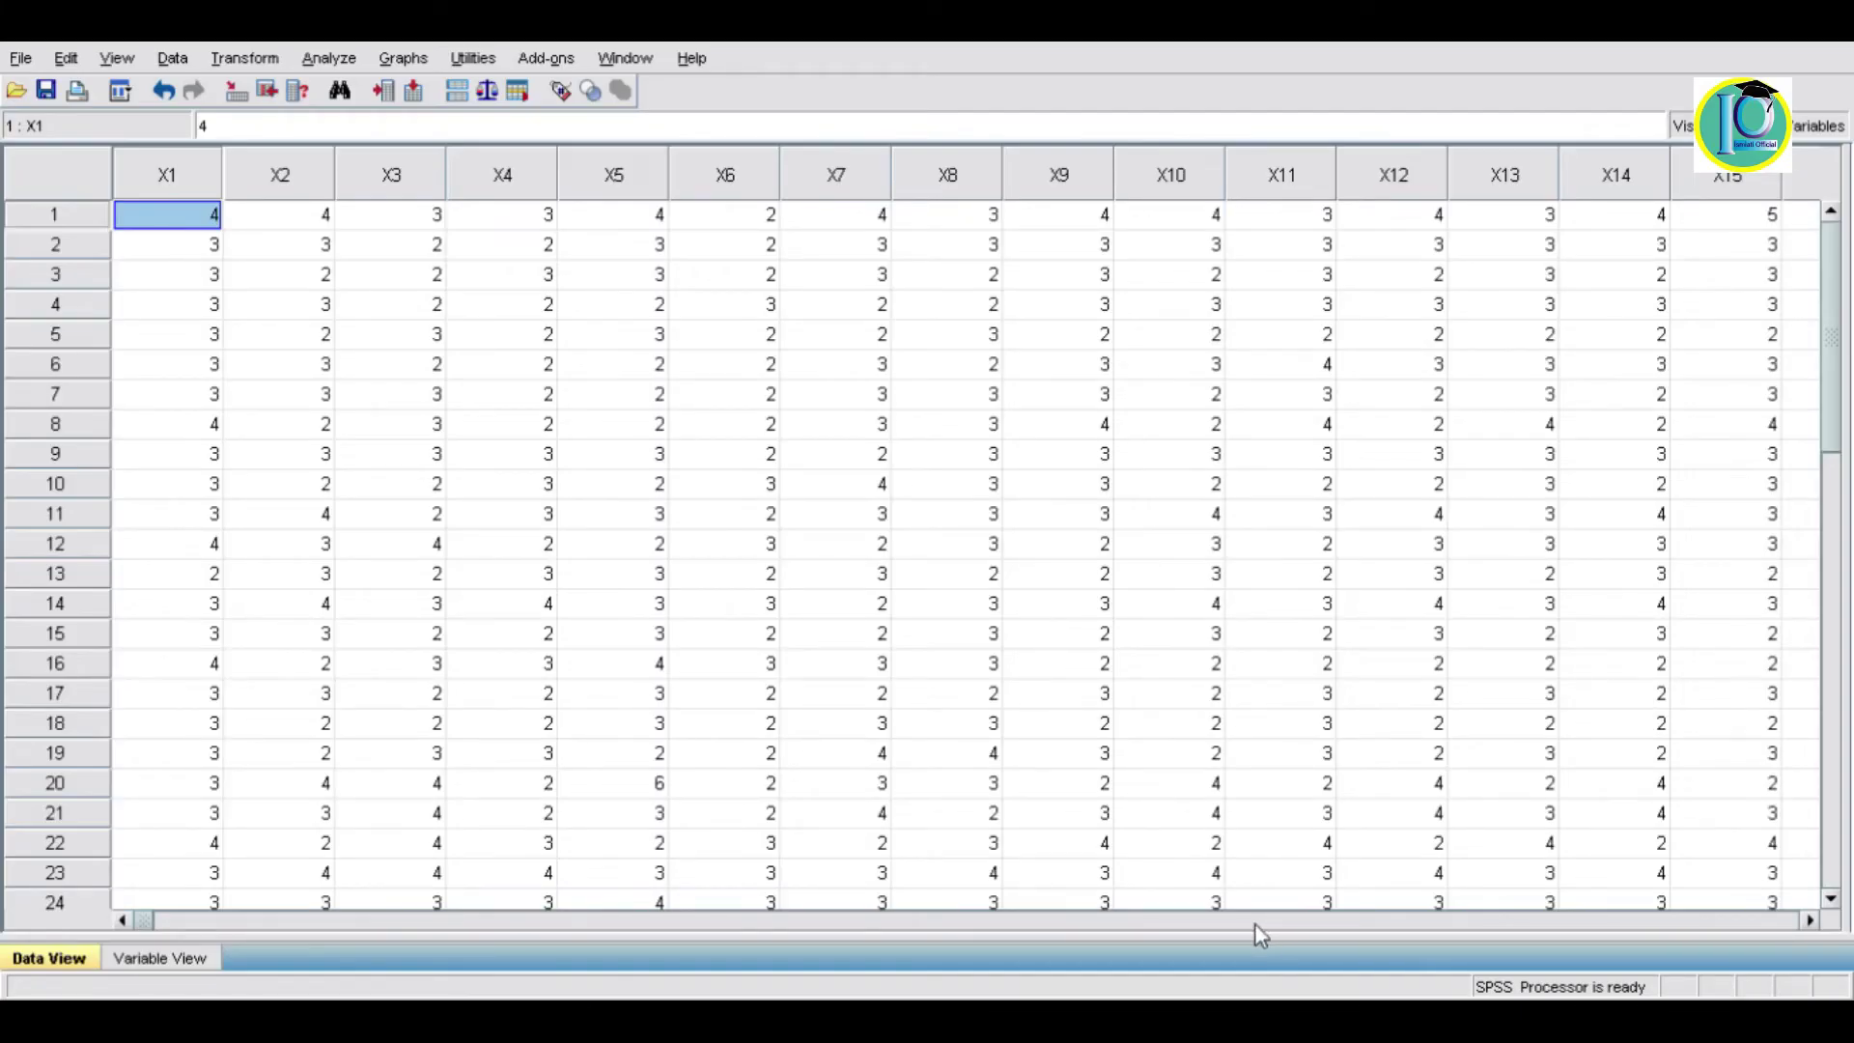
left_click(1254, 923)
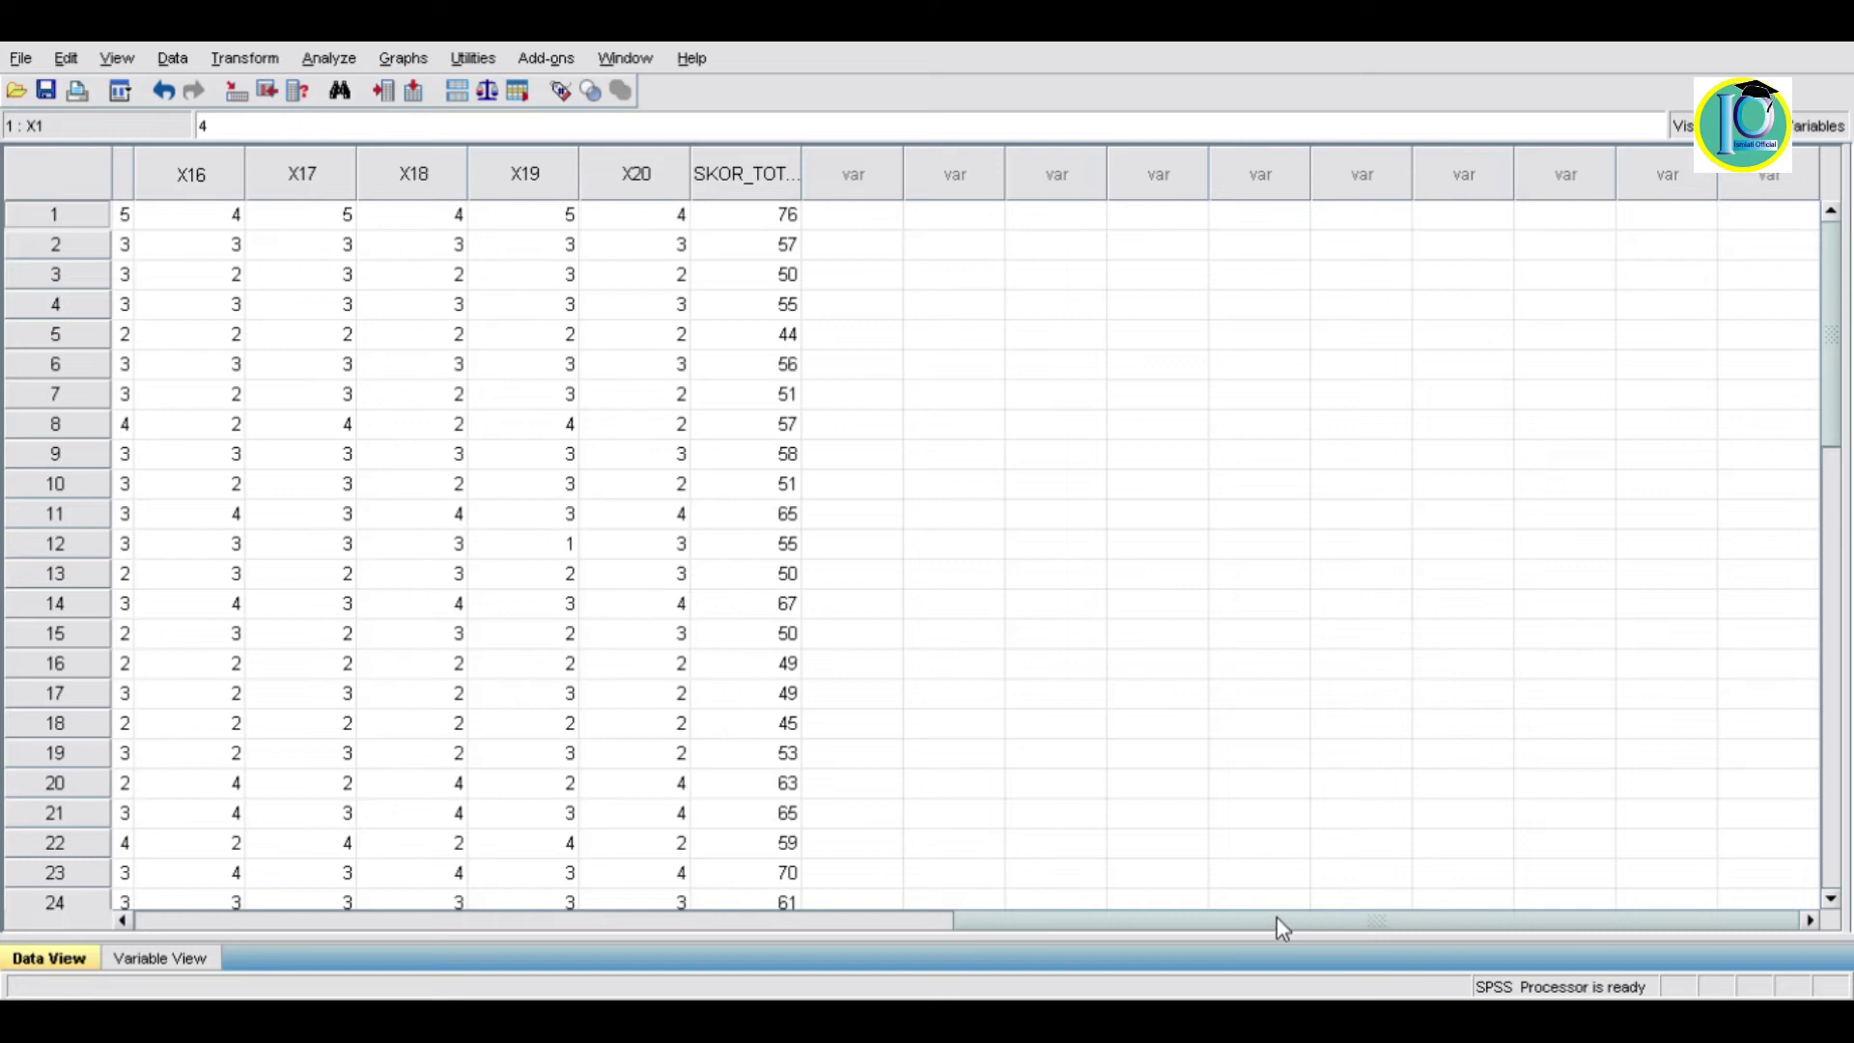
left_click_drag(957, 921, 153, 927)
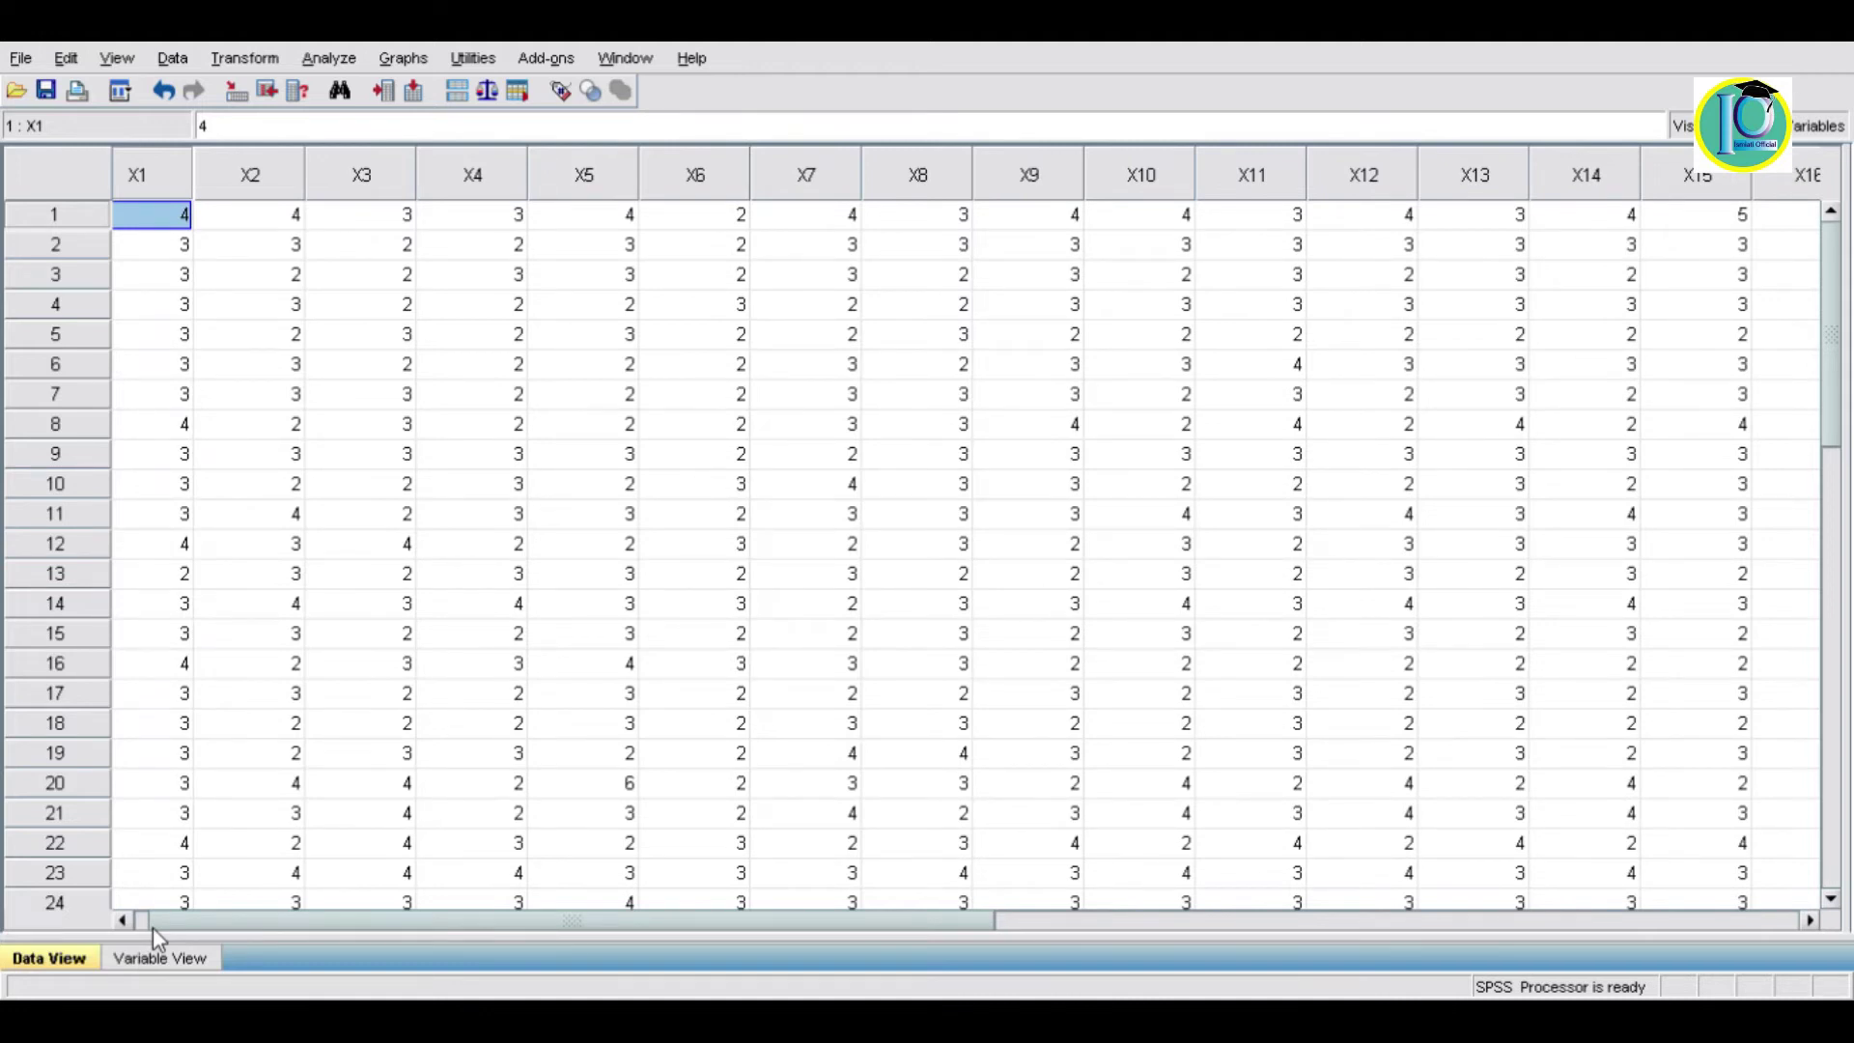
Step: Run a two-tailed Pearson bivariate correlation on variables X1 to X20 and SKOR_TOTAL
left_click(250, 244)
left_click(343, 58)
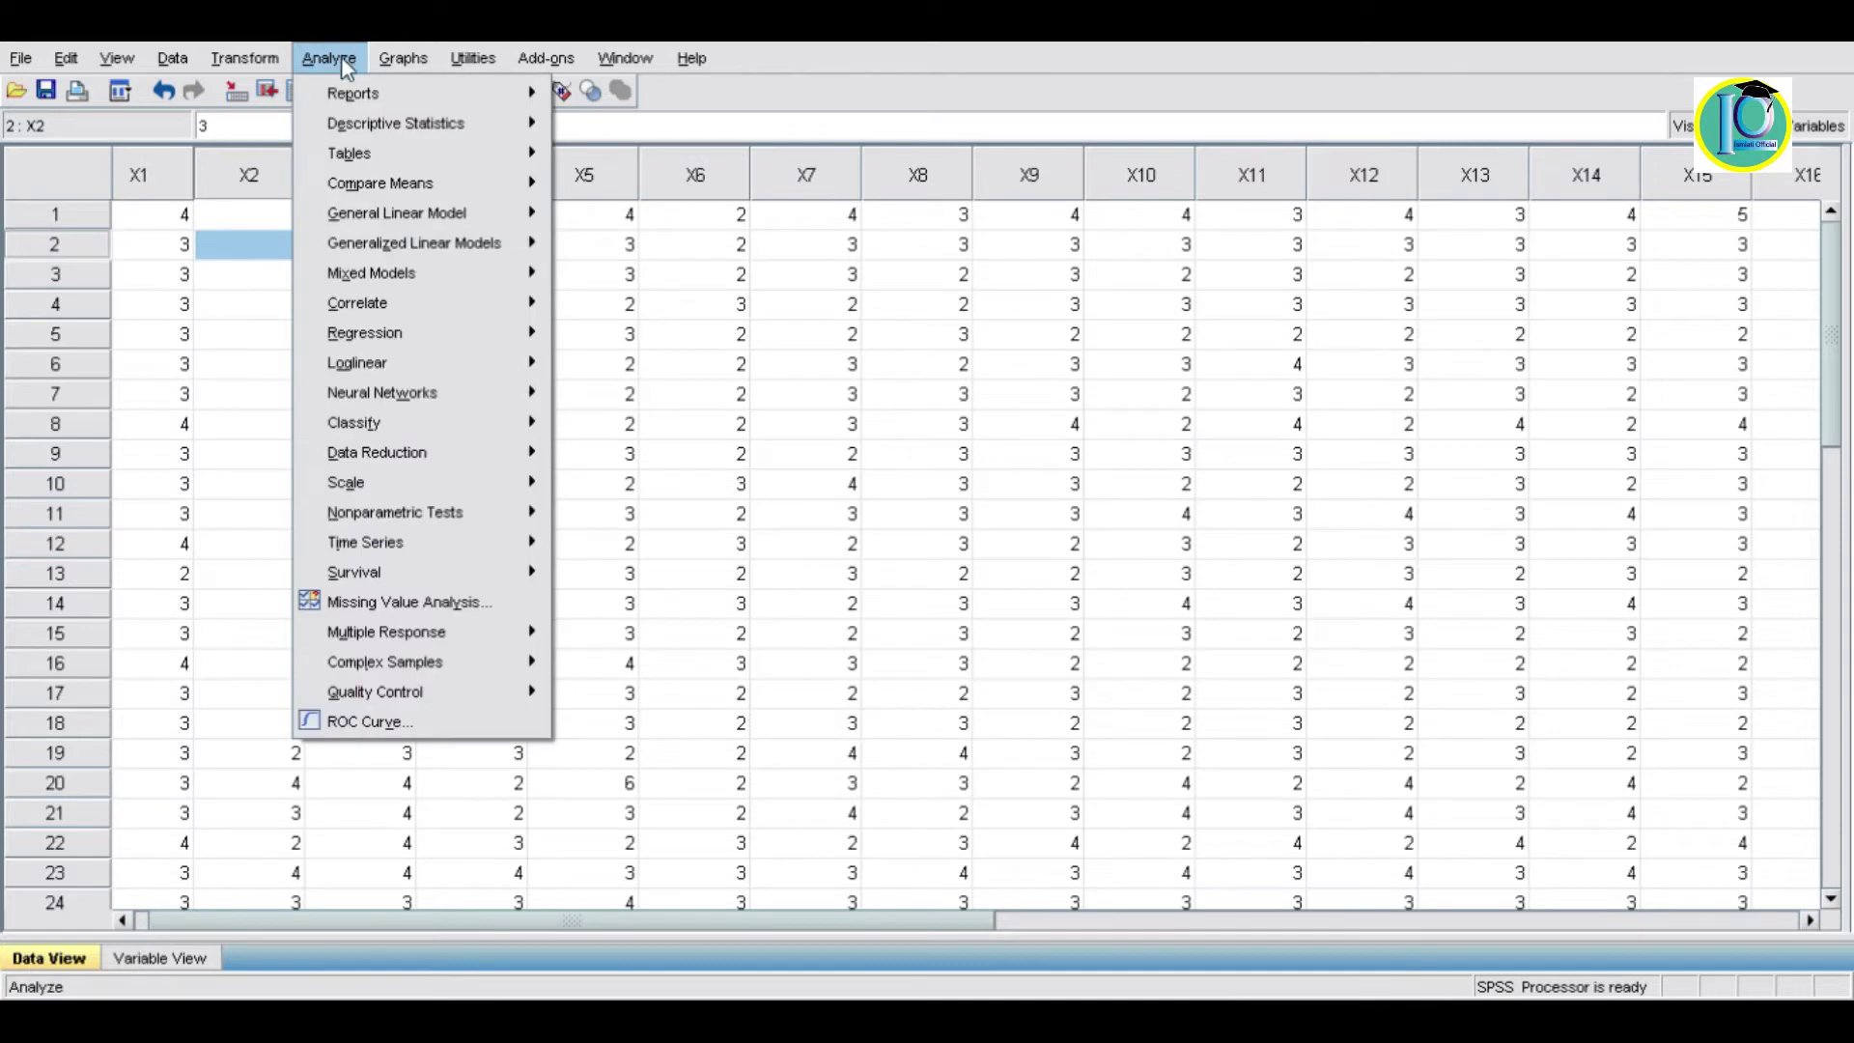
mouse_move(364, 303)
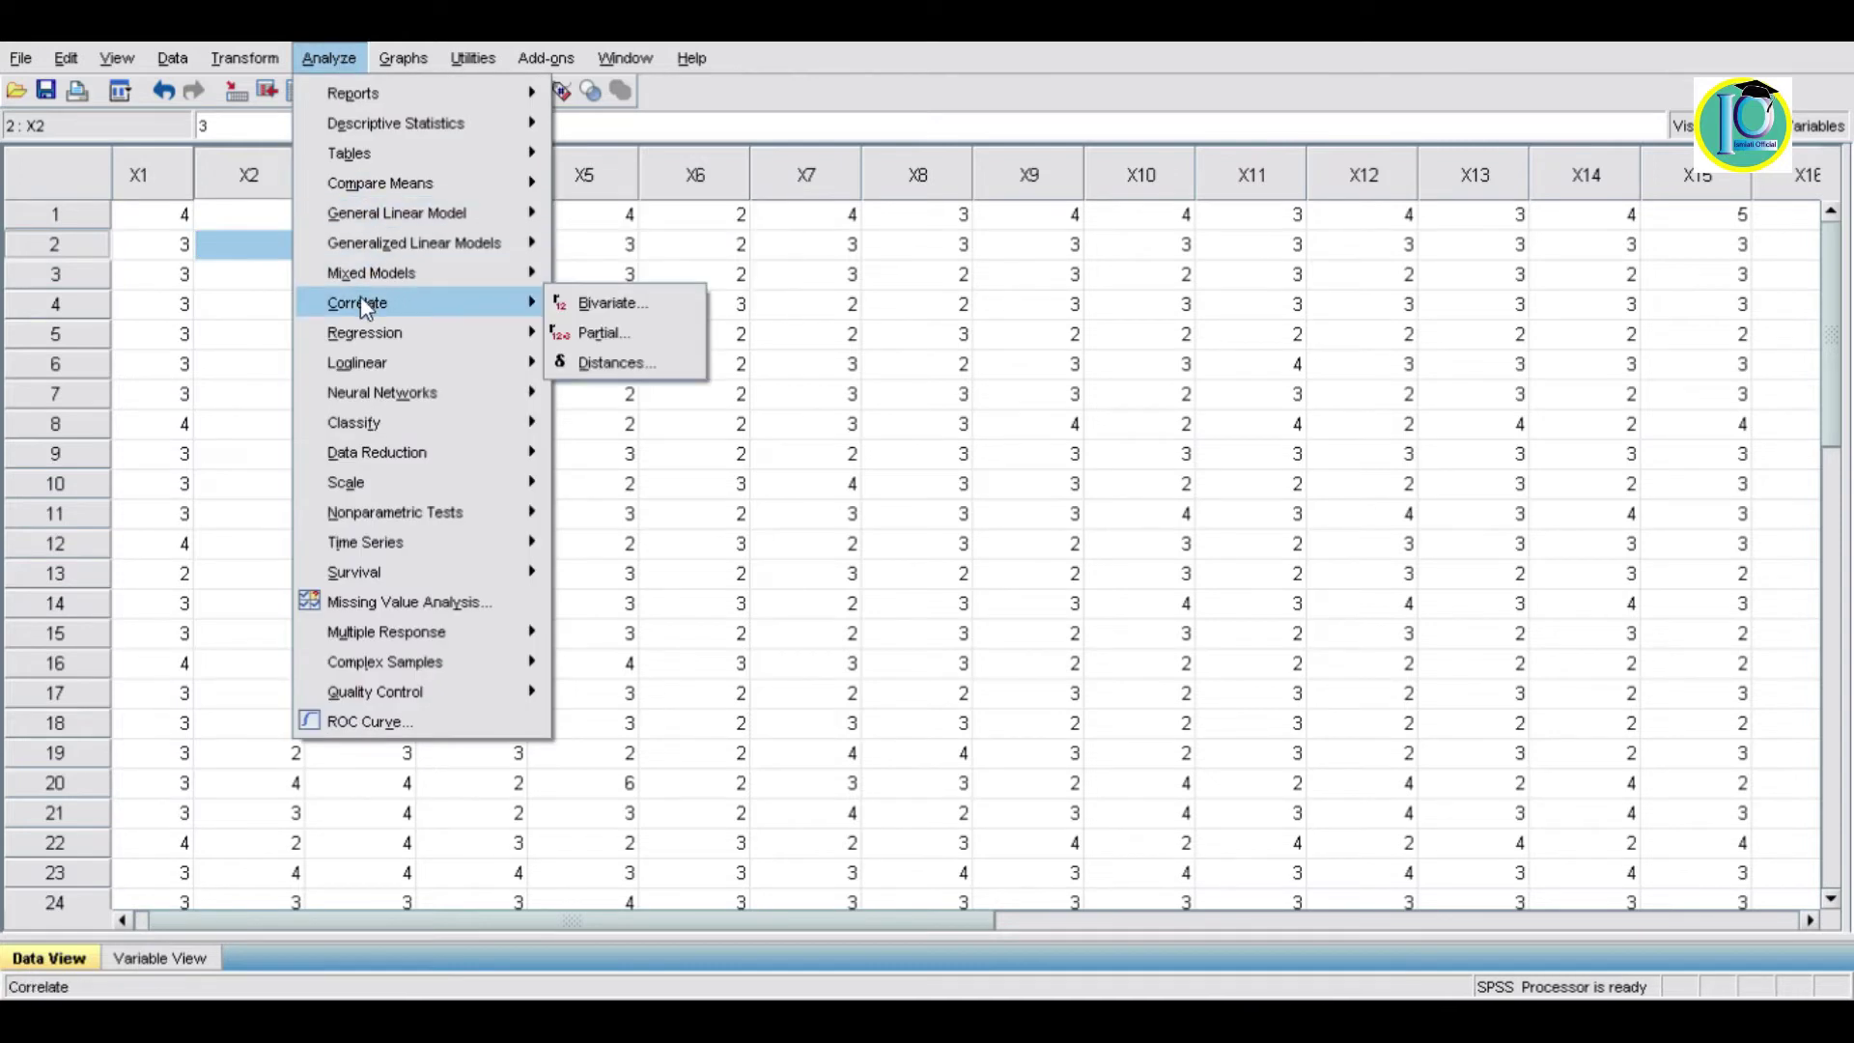
left_click(582, 303)
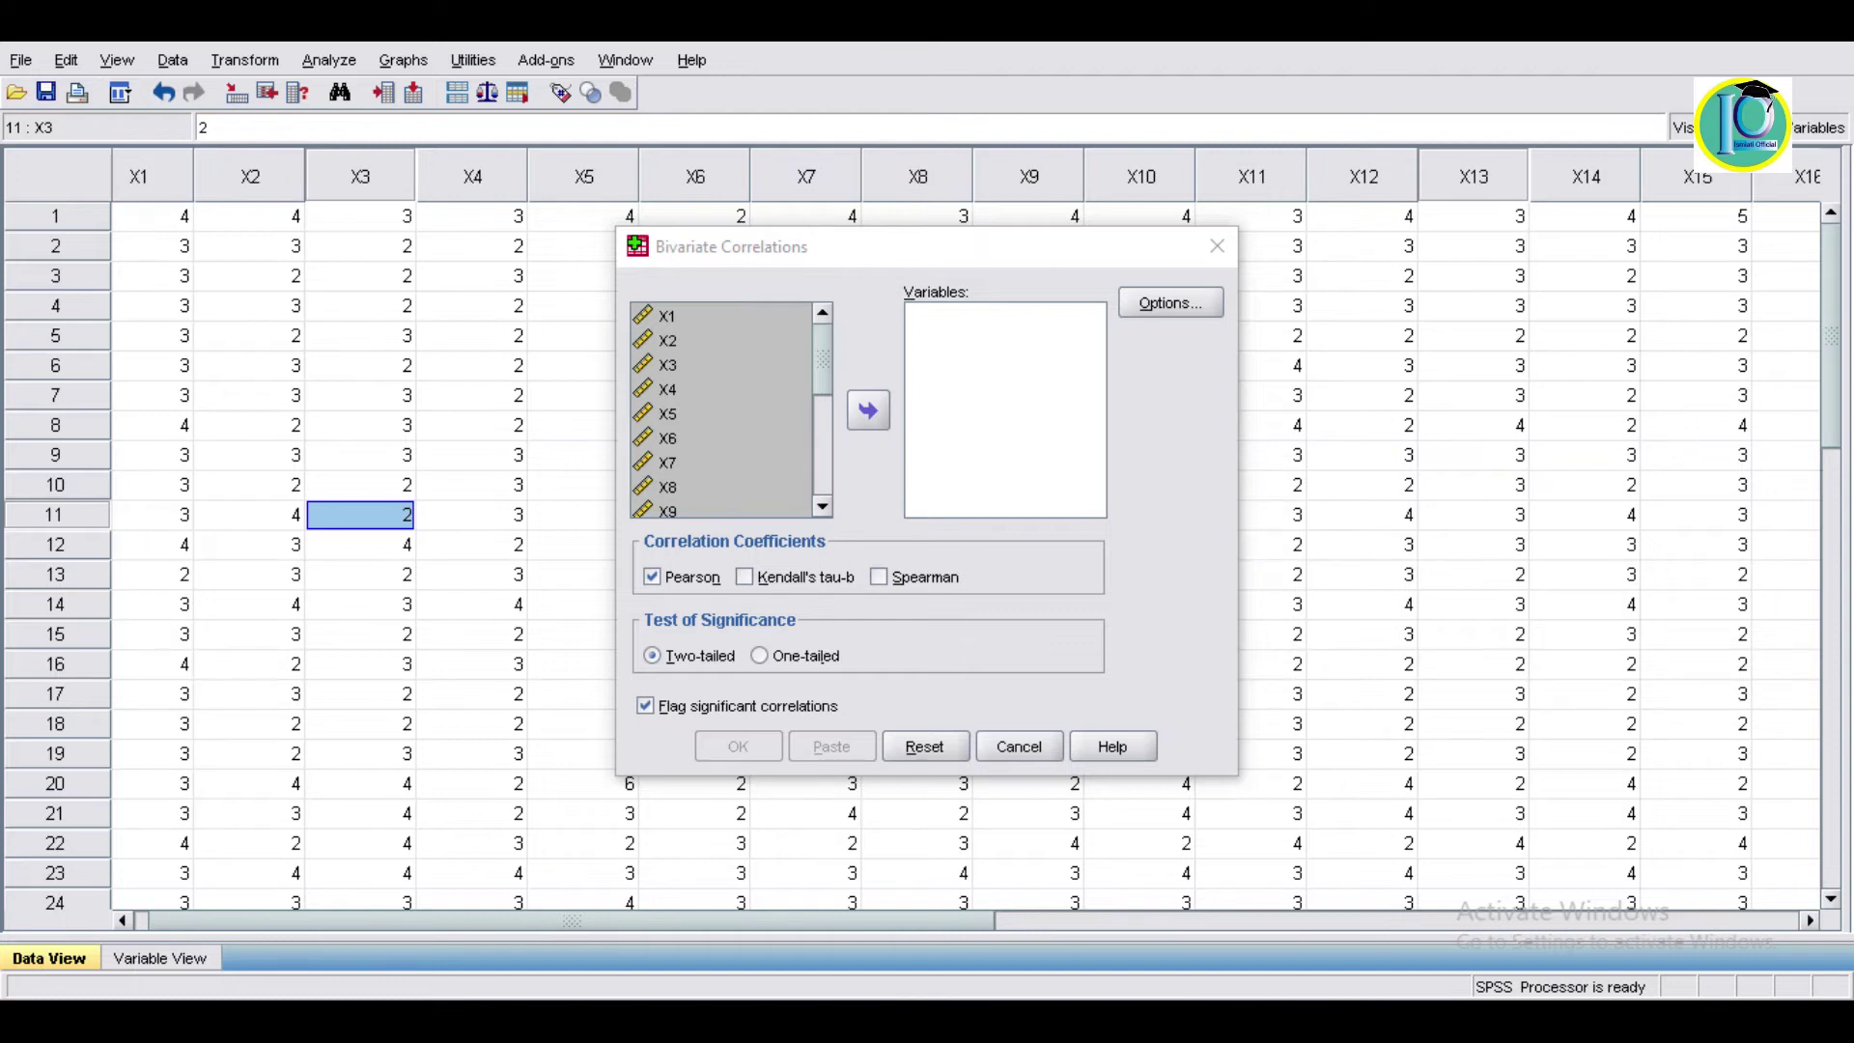
left_click(868, 411)
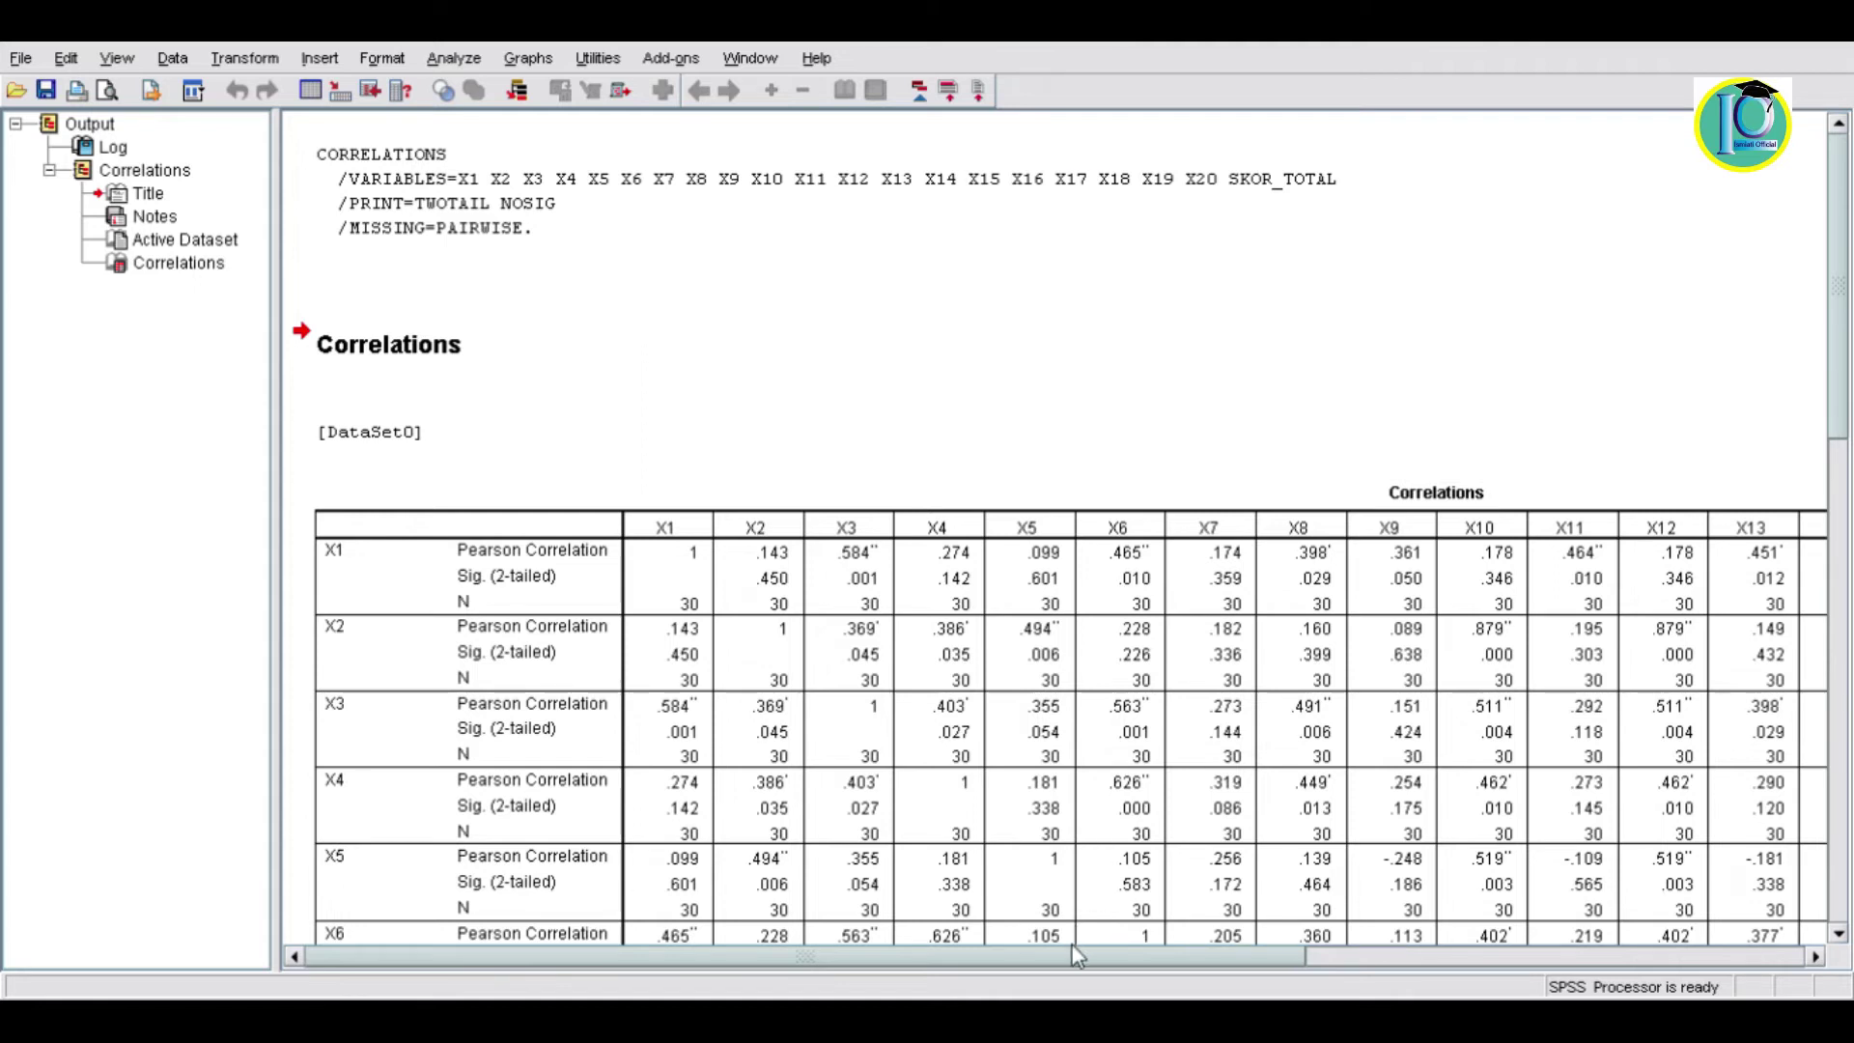
left_click_drag(1070, 950, 1498, 959)
scroll(1098, 965, "down", 3)
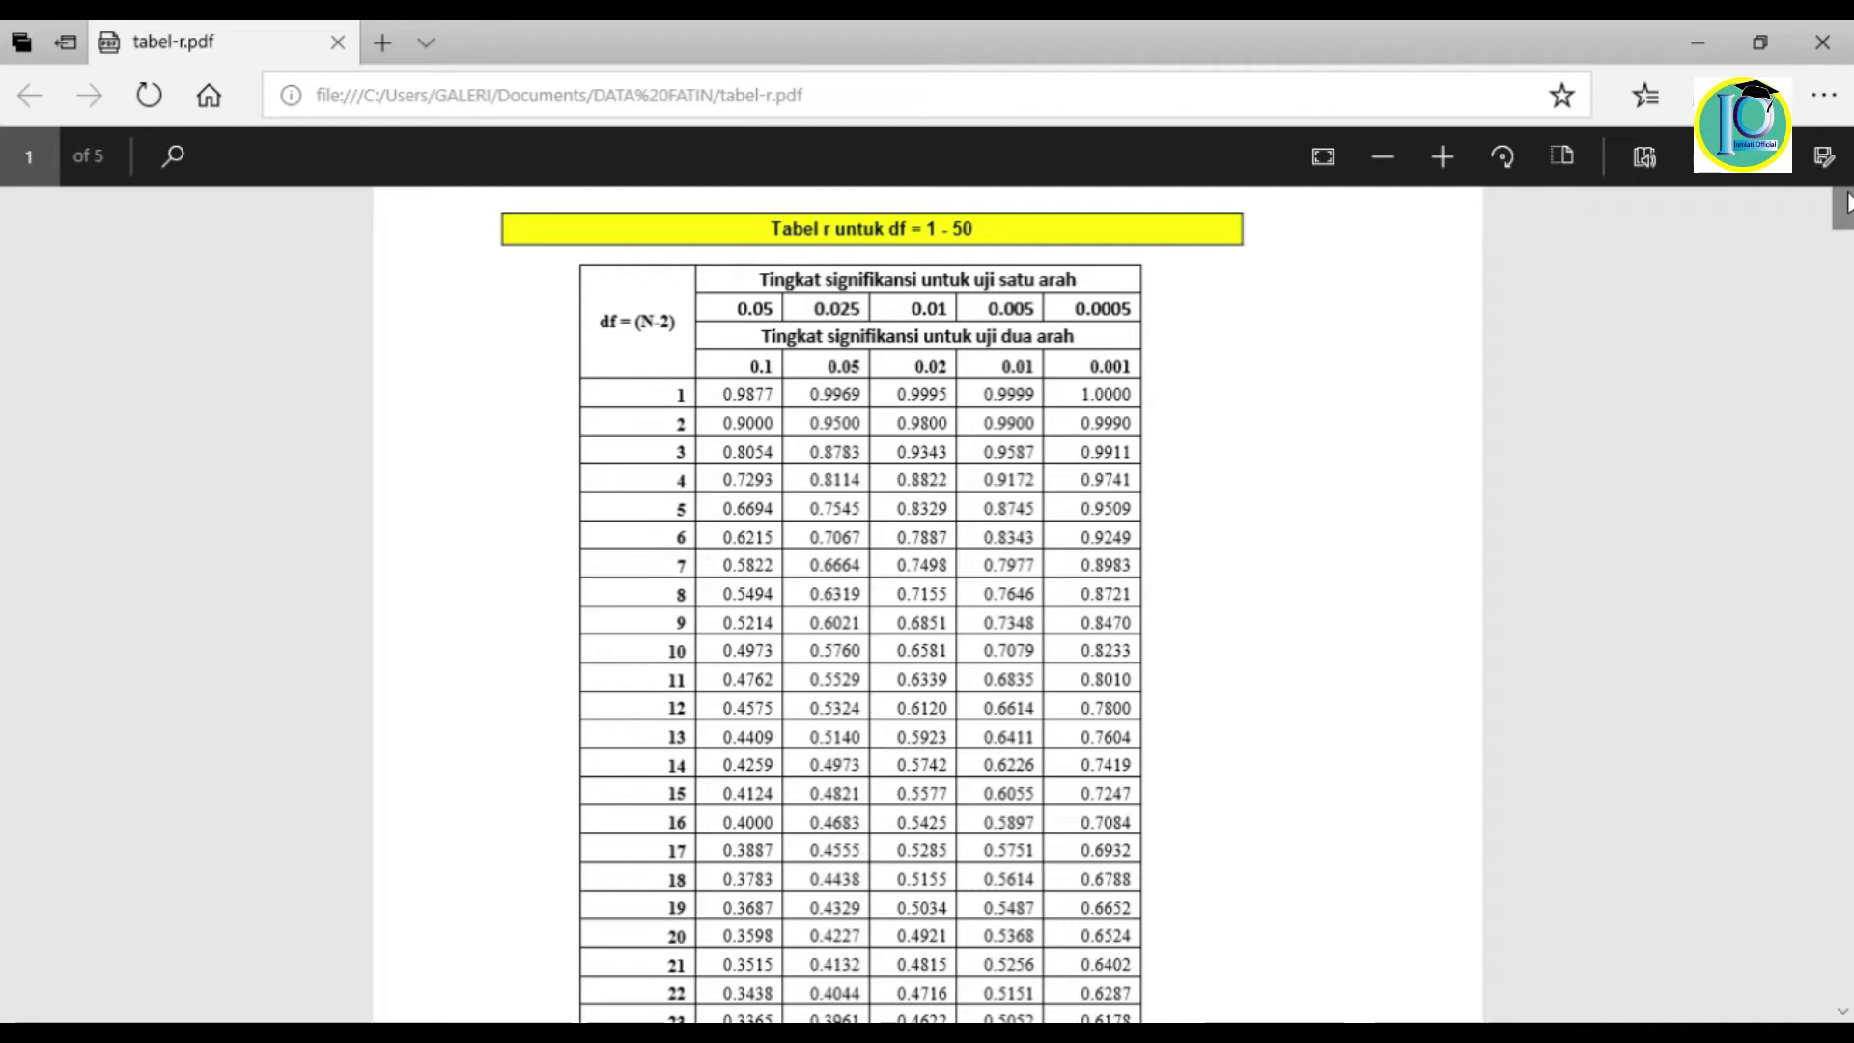
Step: Switch to tabel-r.pdf in the browser and look up the critical r for df 28 at the 0.05 two-tailed significance level
scroll(1846, 203, "down", 1)
scroll(1846, 202, "up", 1)
scroll(1846, 203, "down", 2)
scroll(1846, 211, "down", 4)
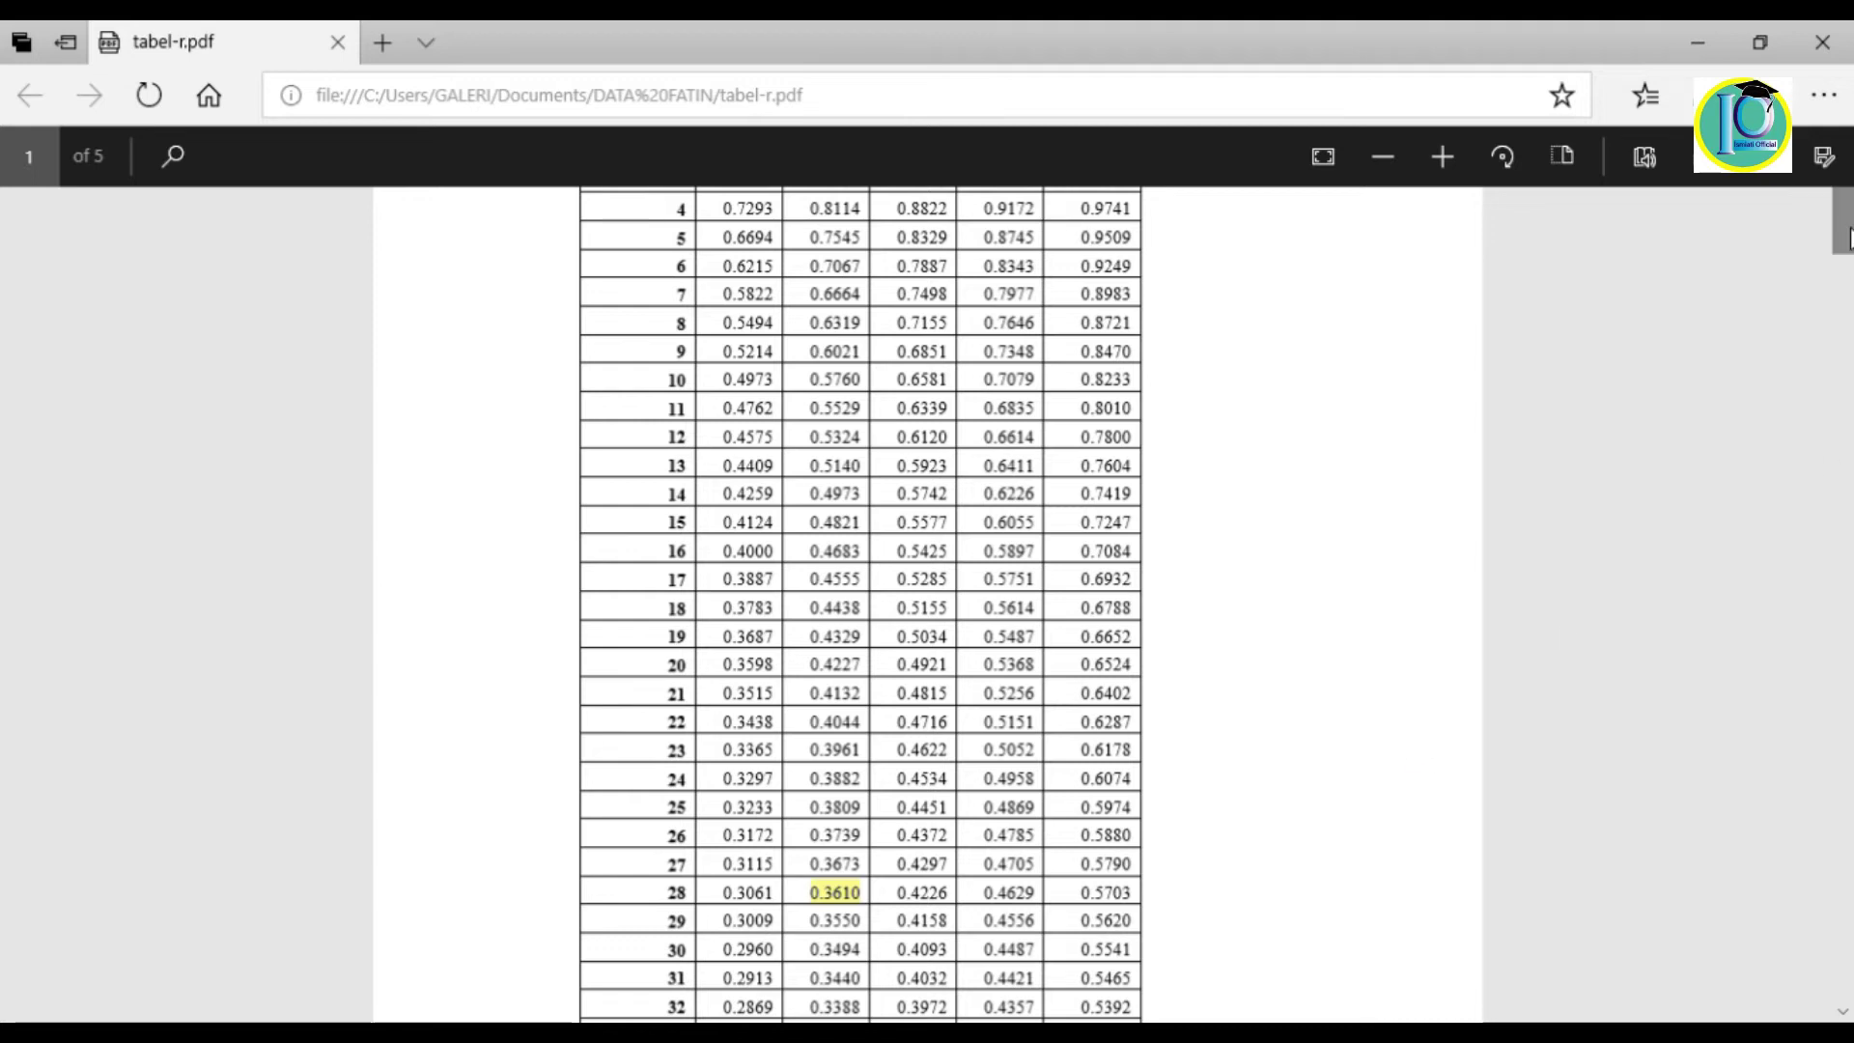
scroll(1846, 217, "up", 5)
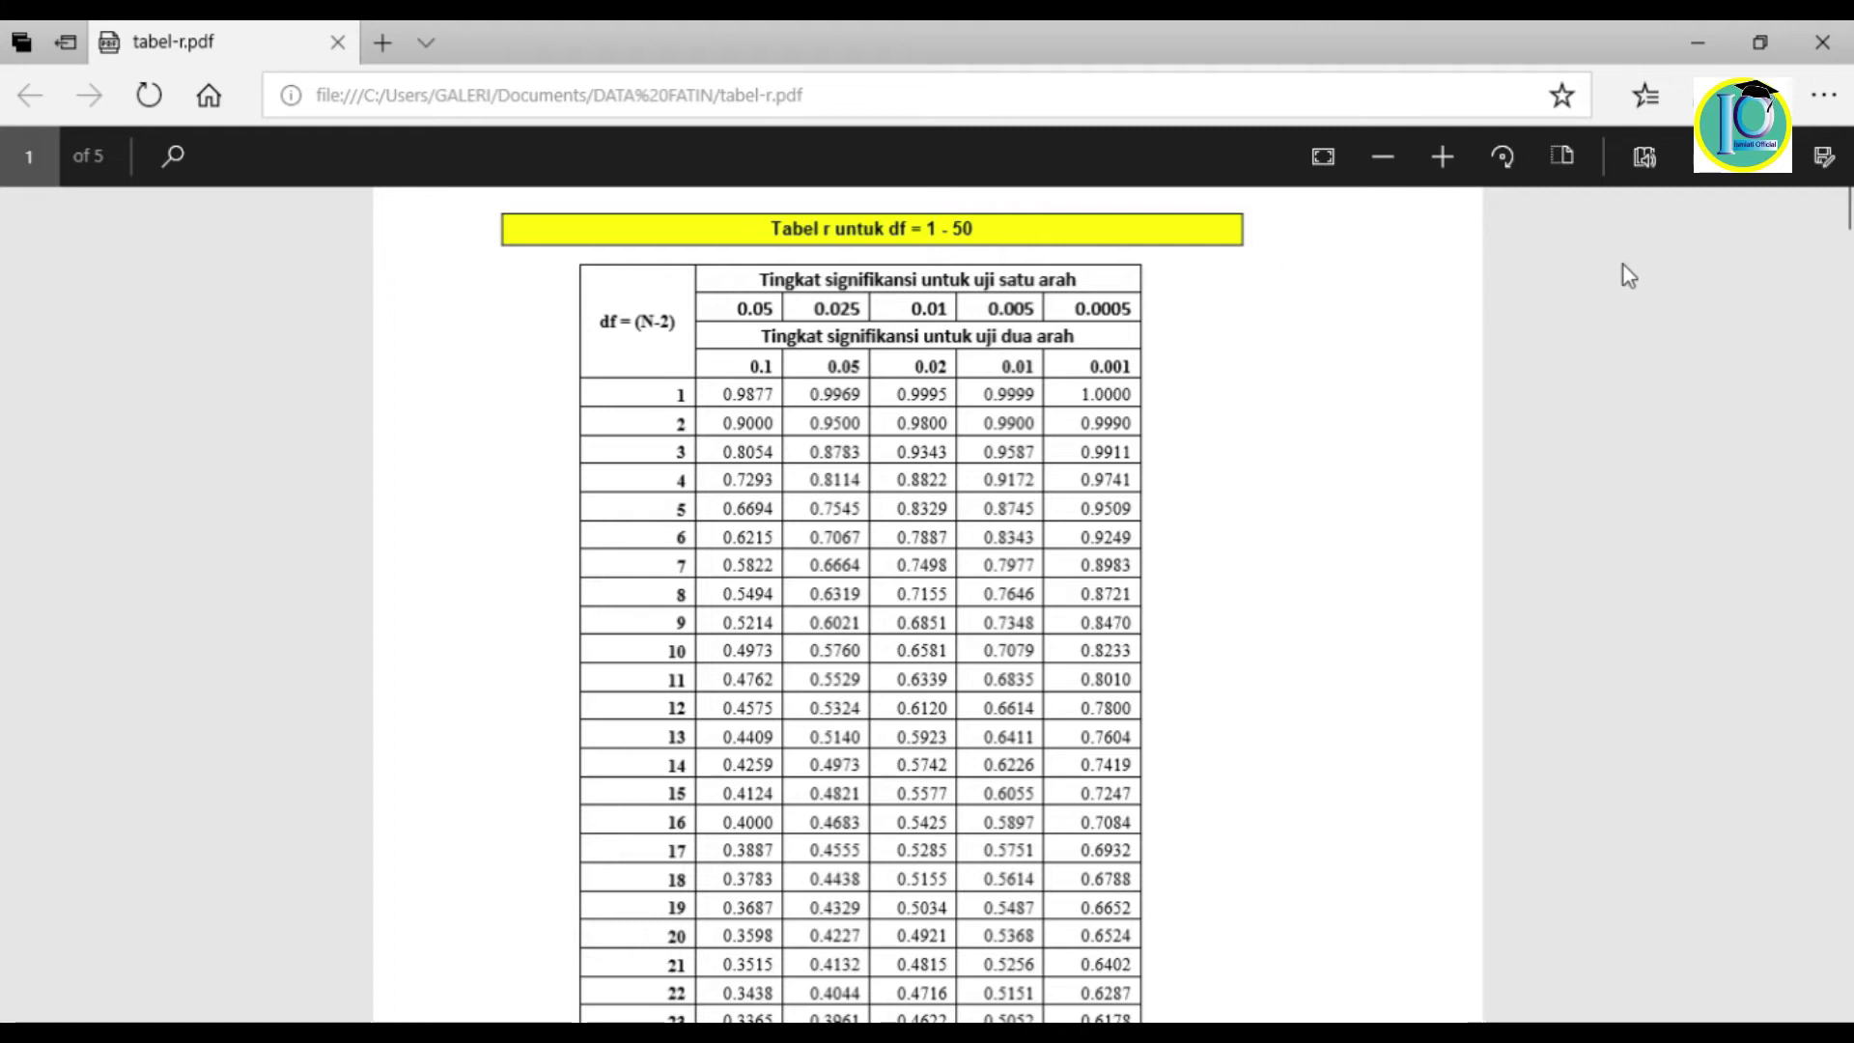
scroll(1844, 256, "down", 5)
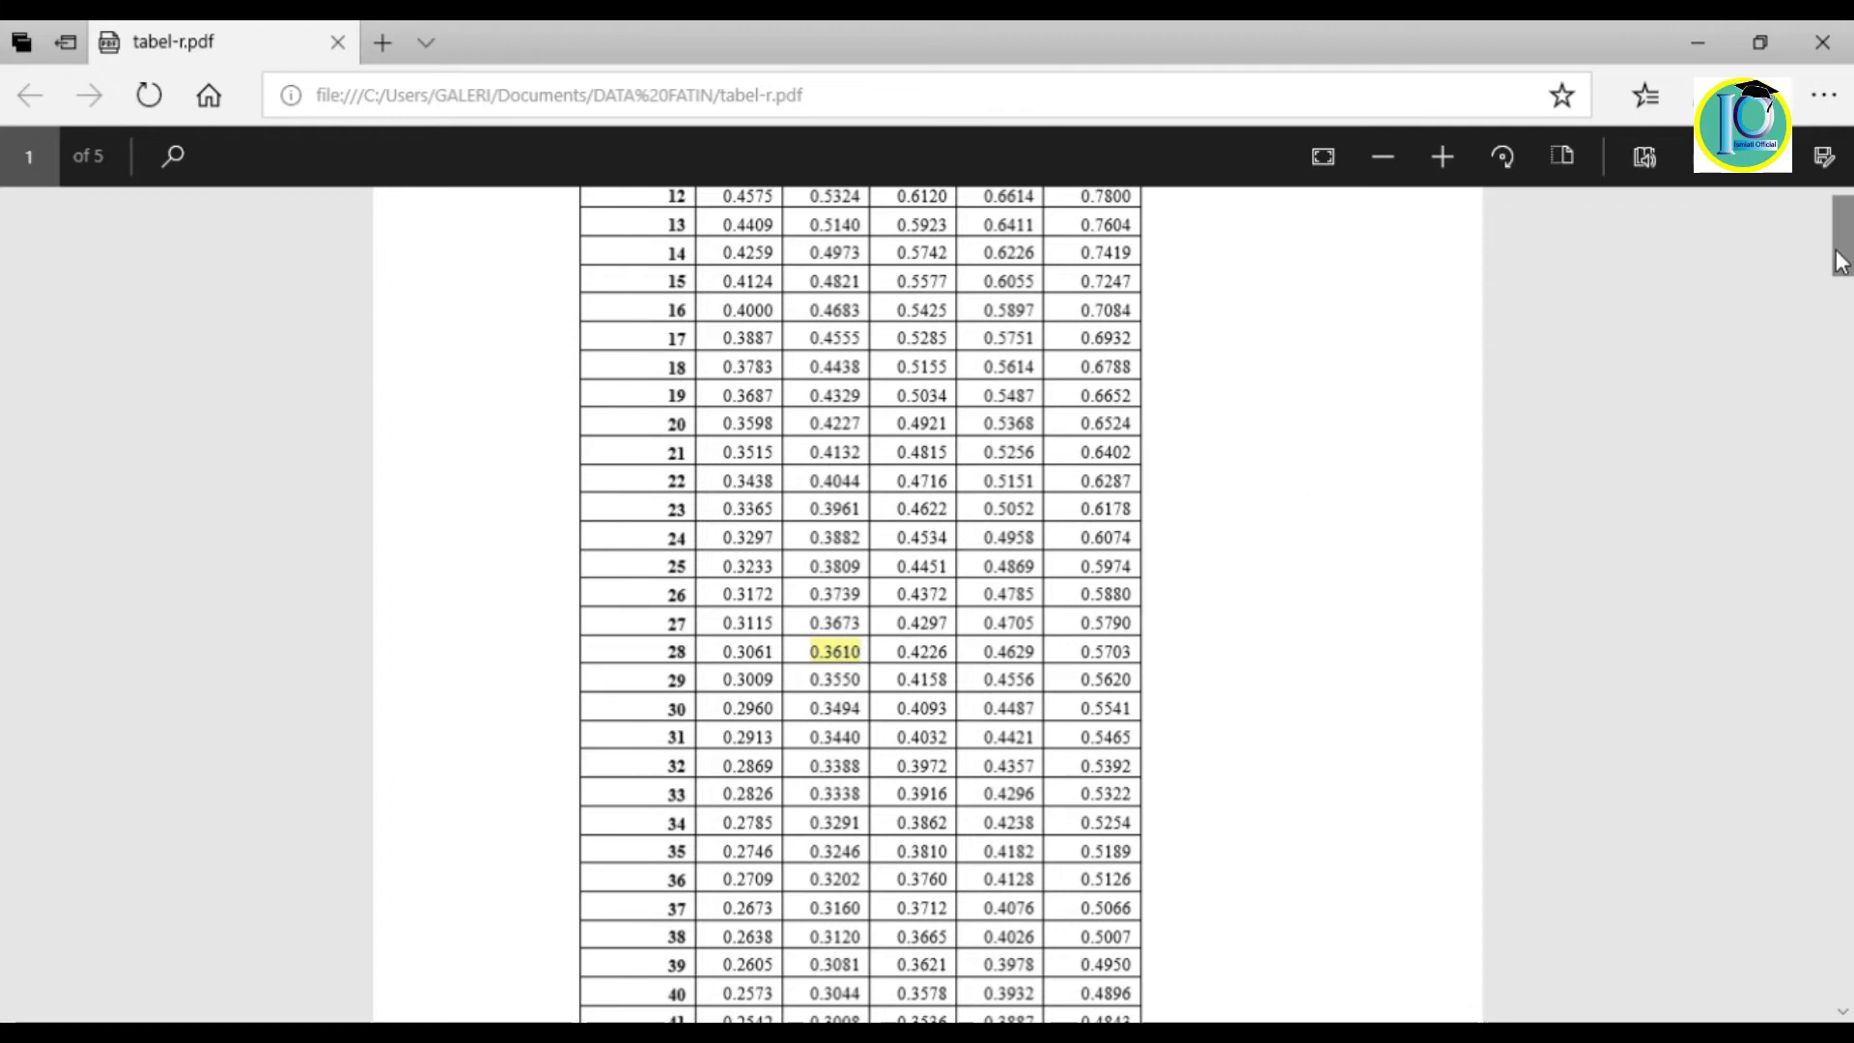
scroll(1839, 261, "up", 4)
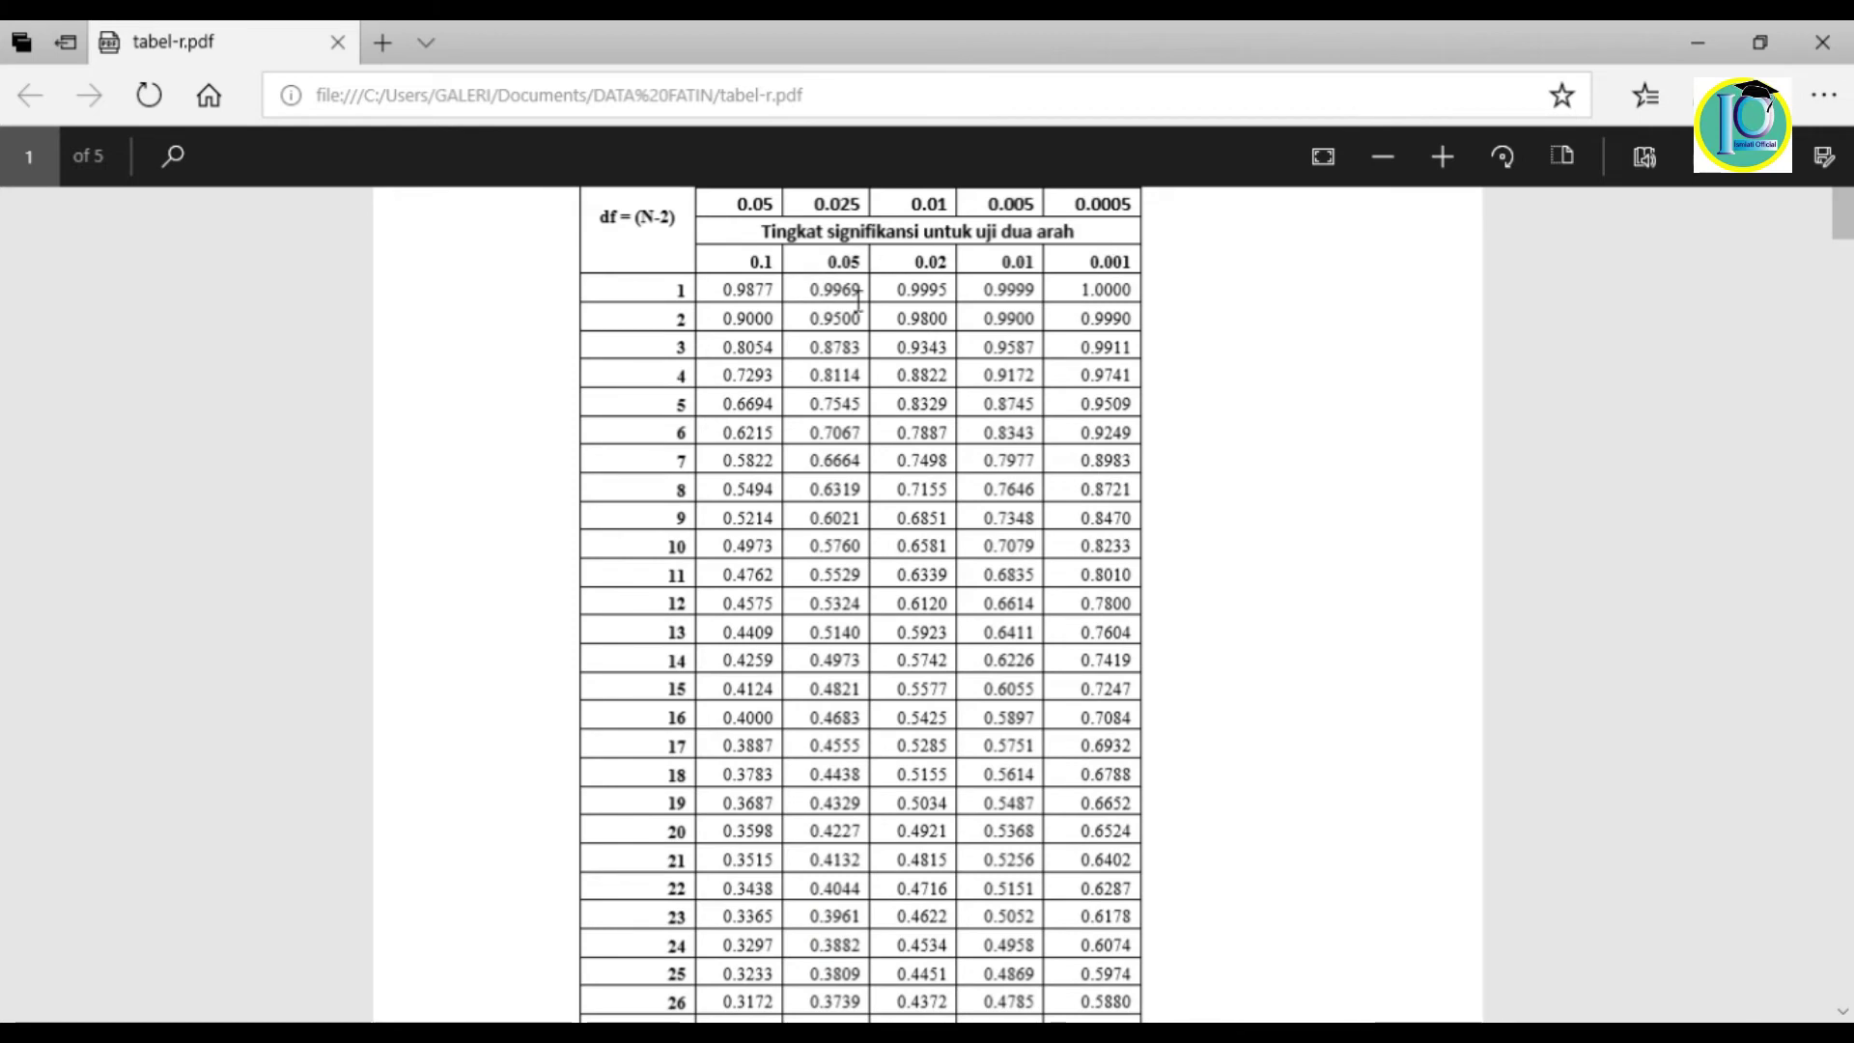
scroll(1845, 243, "down", 4)
scroll(1848, 246, "down", 3)
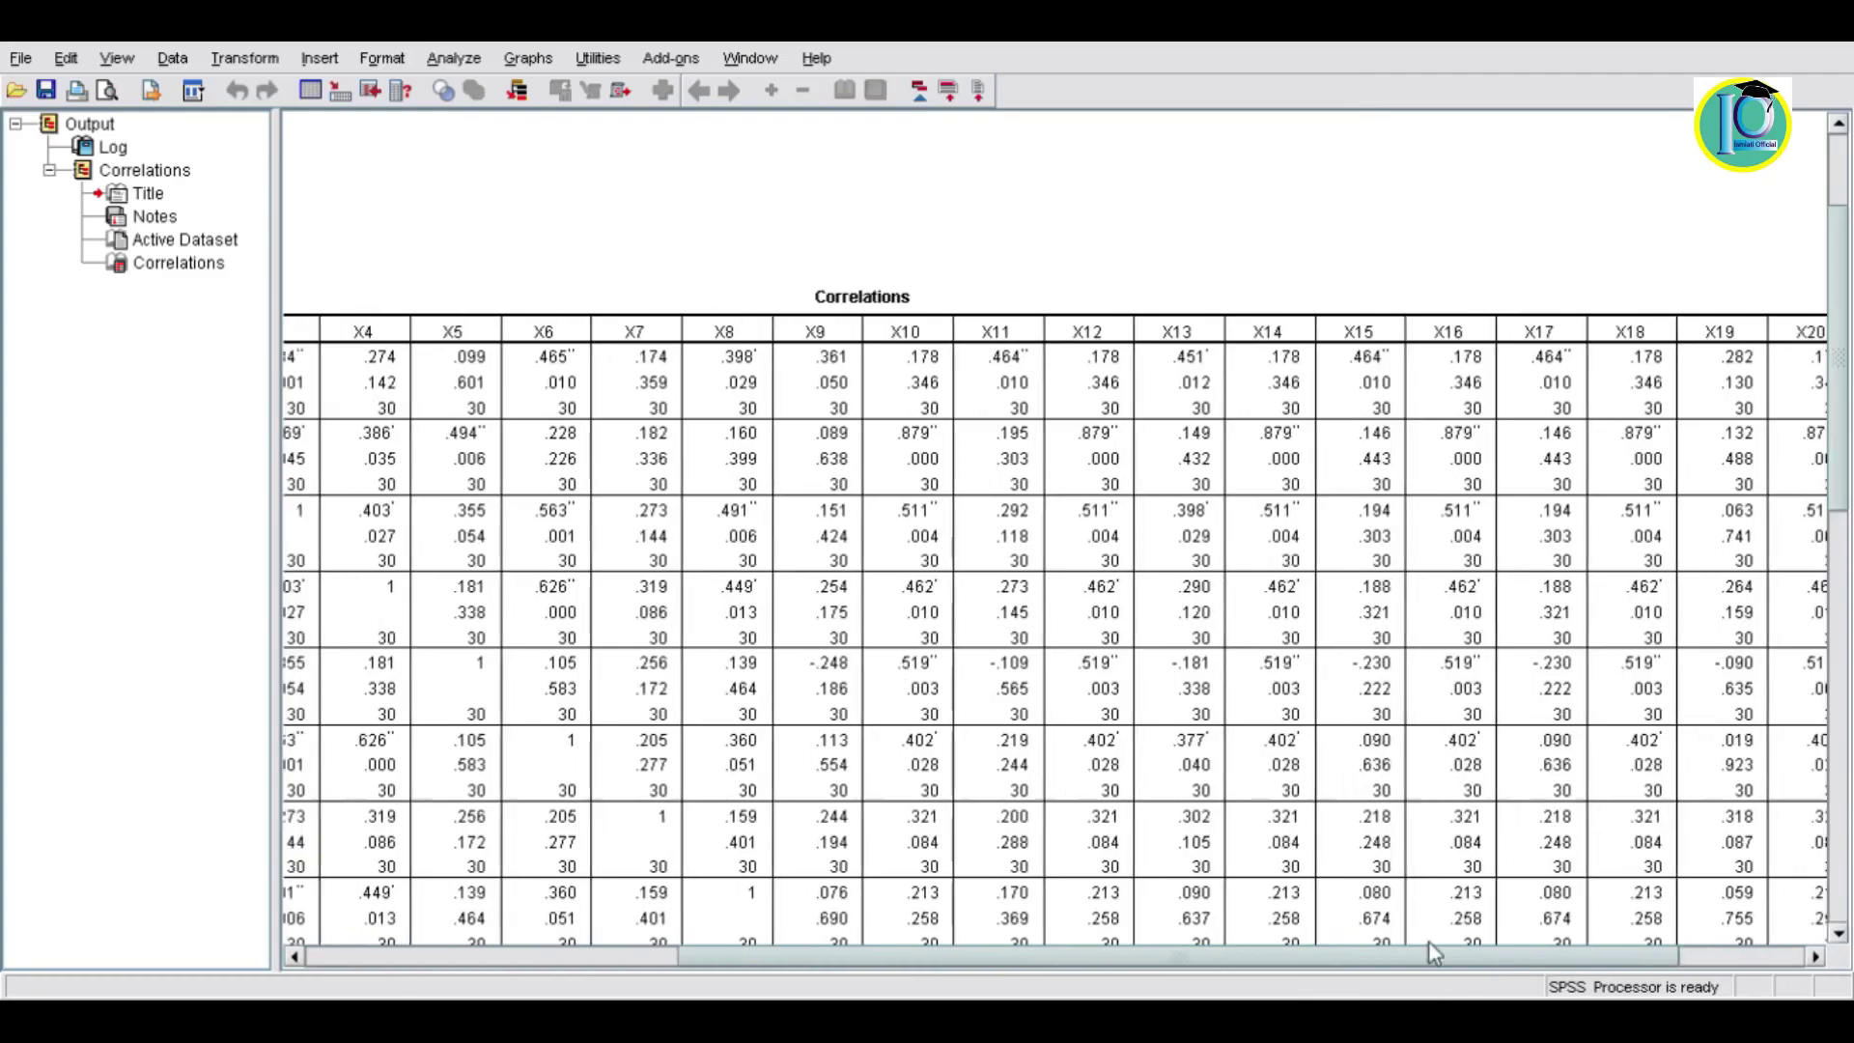
Step: Return to the SPSS output and examine each item's Pearson correlation and significance in the SKOR_TOTAL column
left_click_drag(1428, 940, 1082, 908)
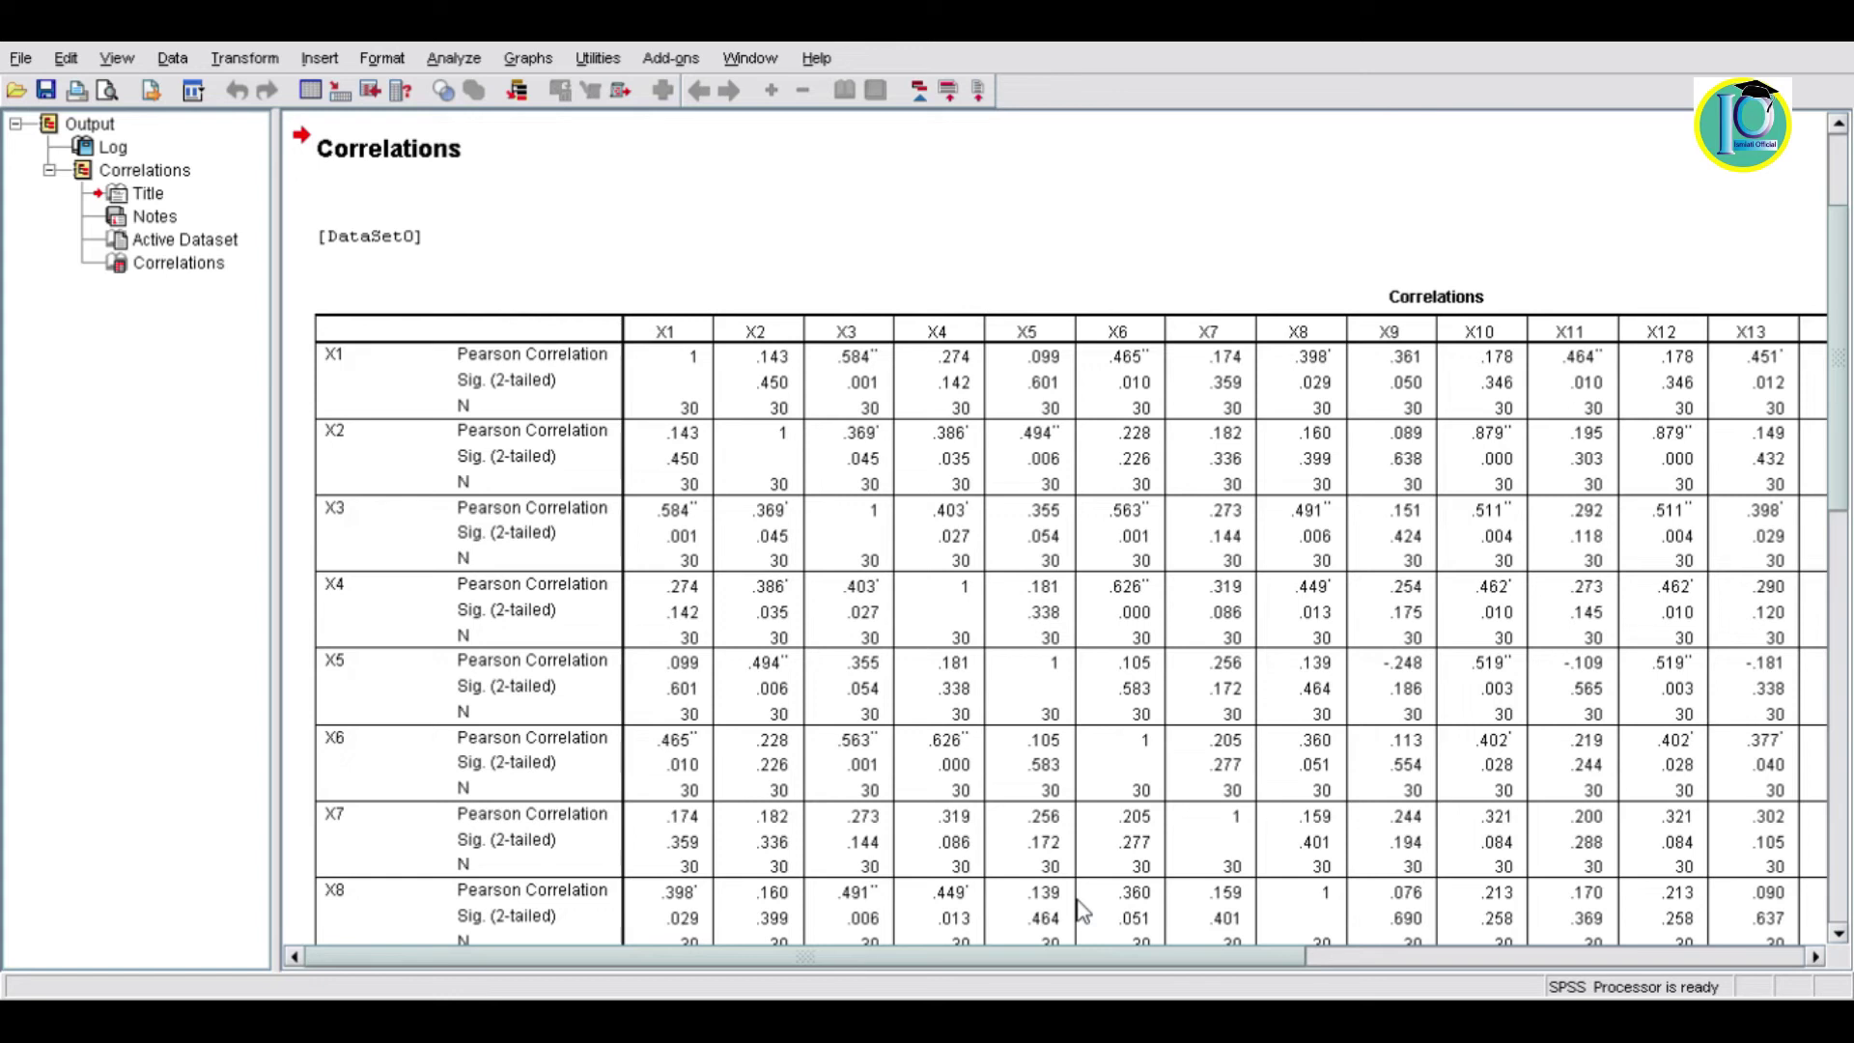
left_click_drag(854, 963, 1356, 963)
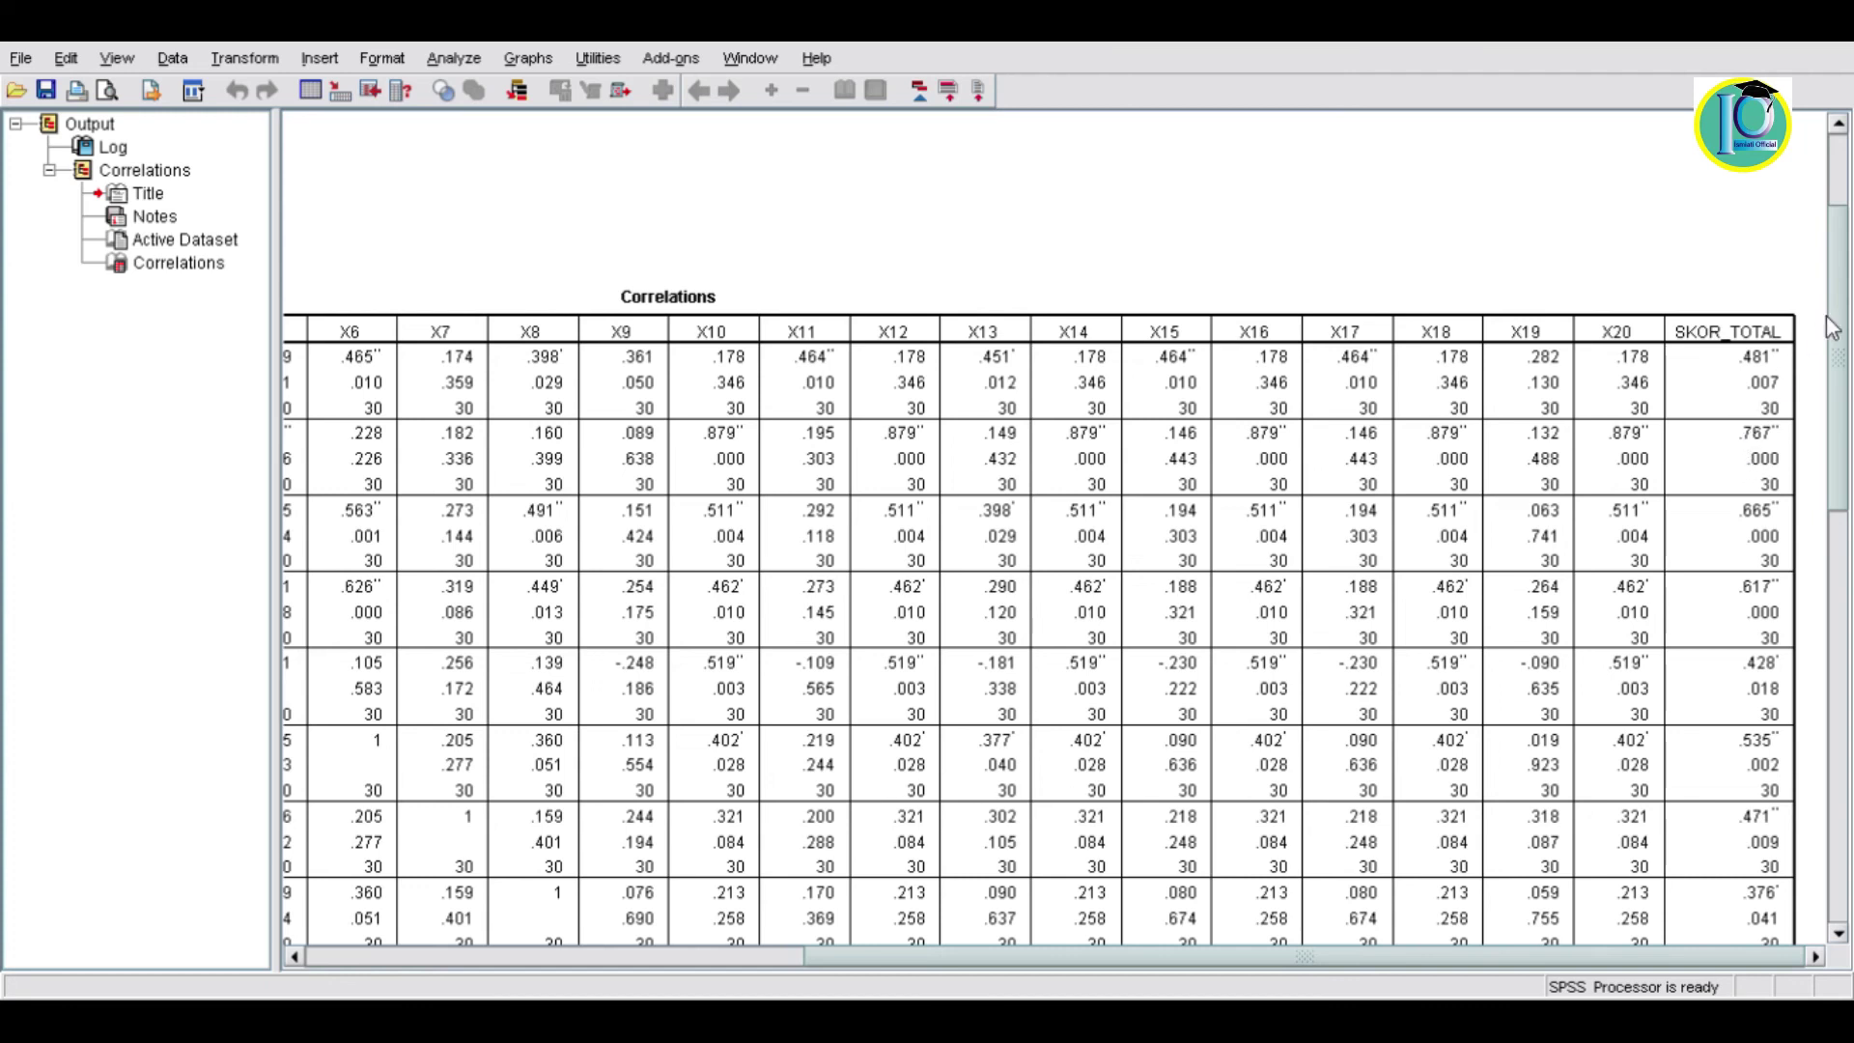
left_click_drag(1844, 314, 1850, 598)
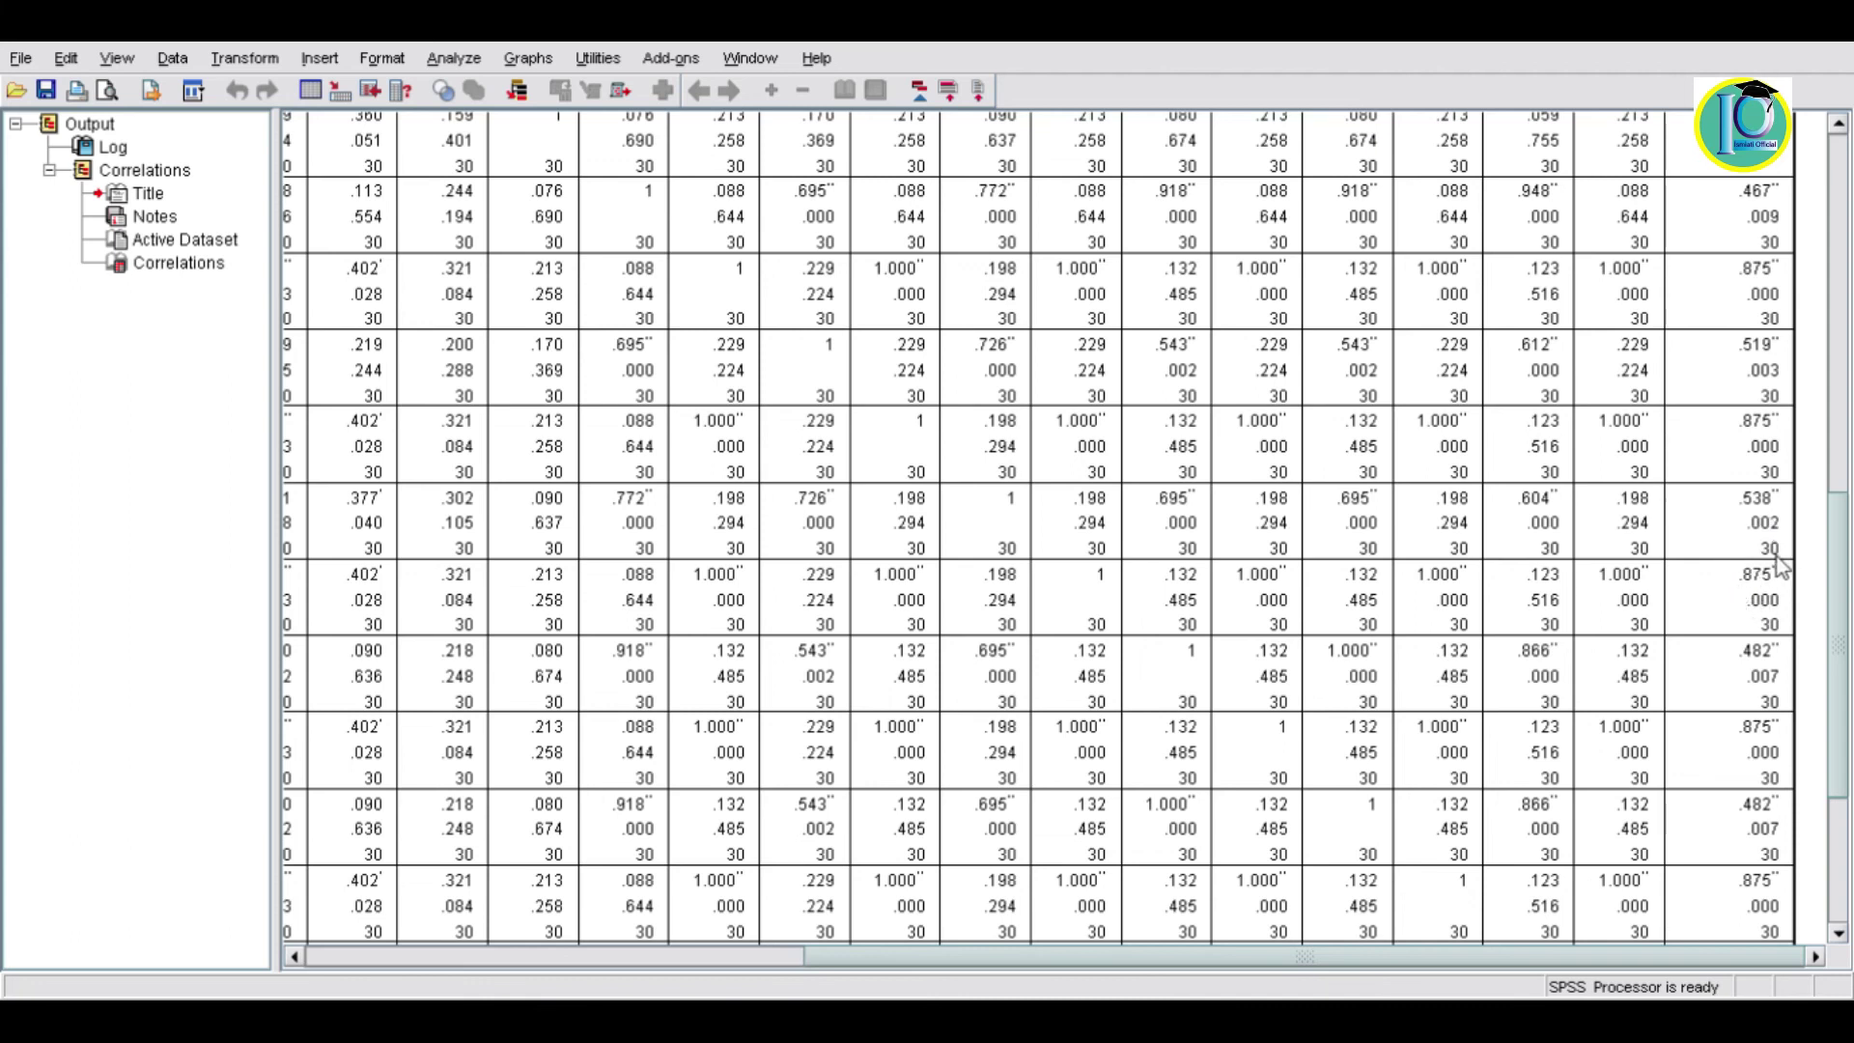
left_click_drag(1847, 536, 1844, 600)
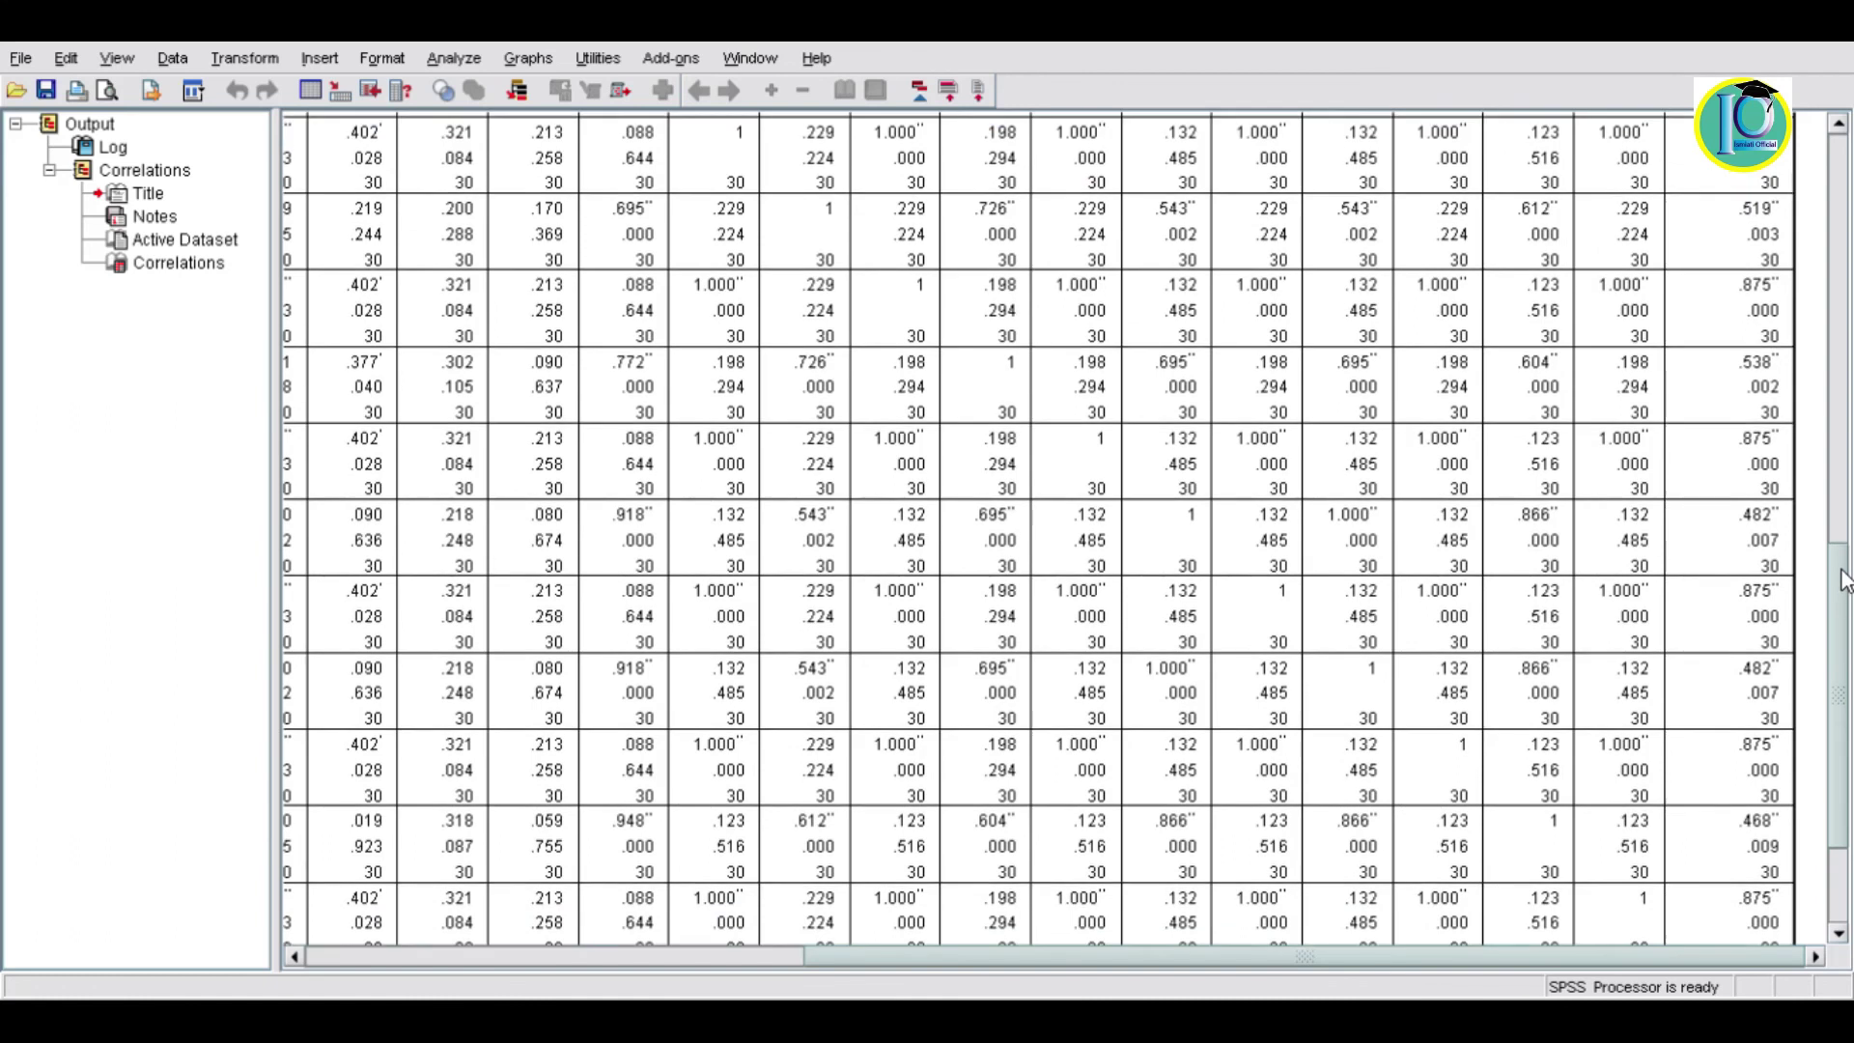
left_click_drag(1844, 601, 1851, 179)
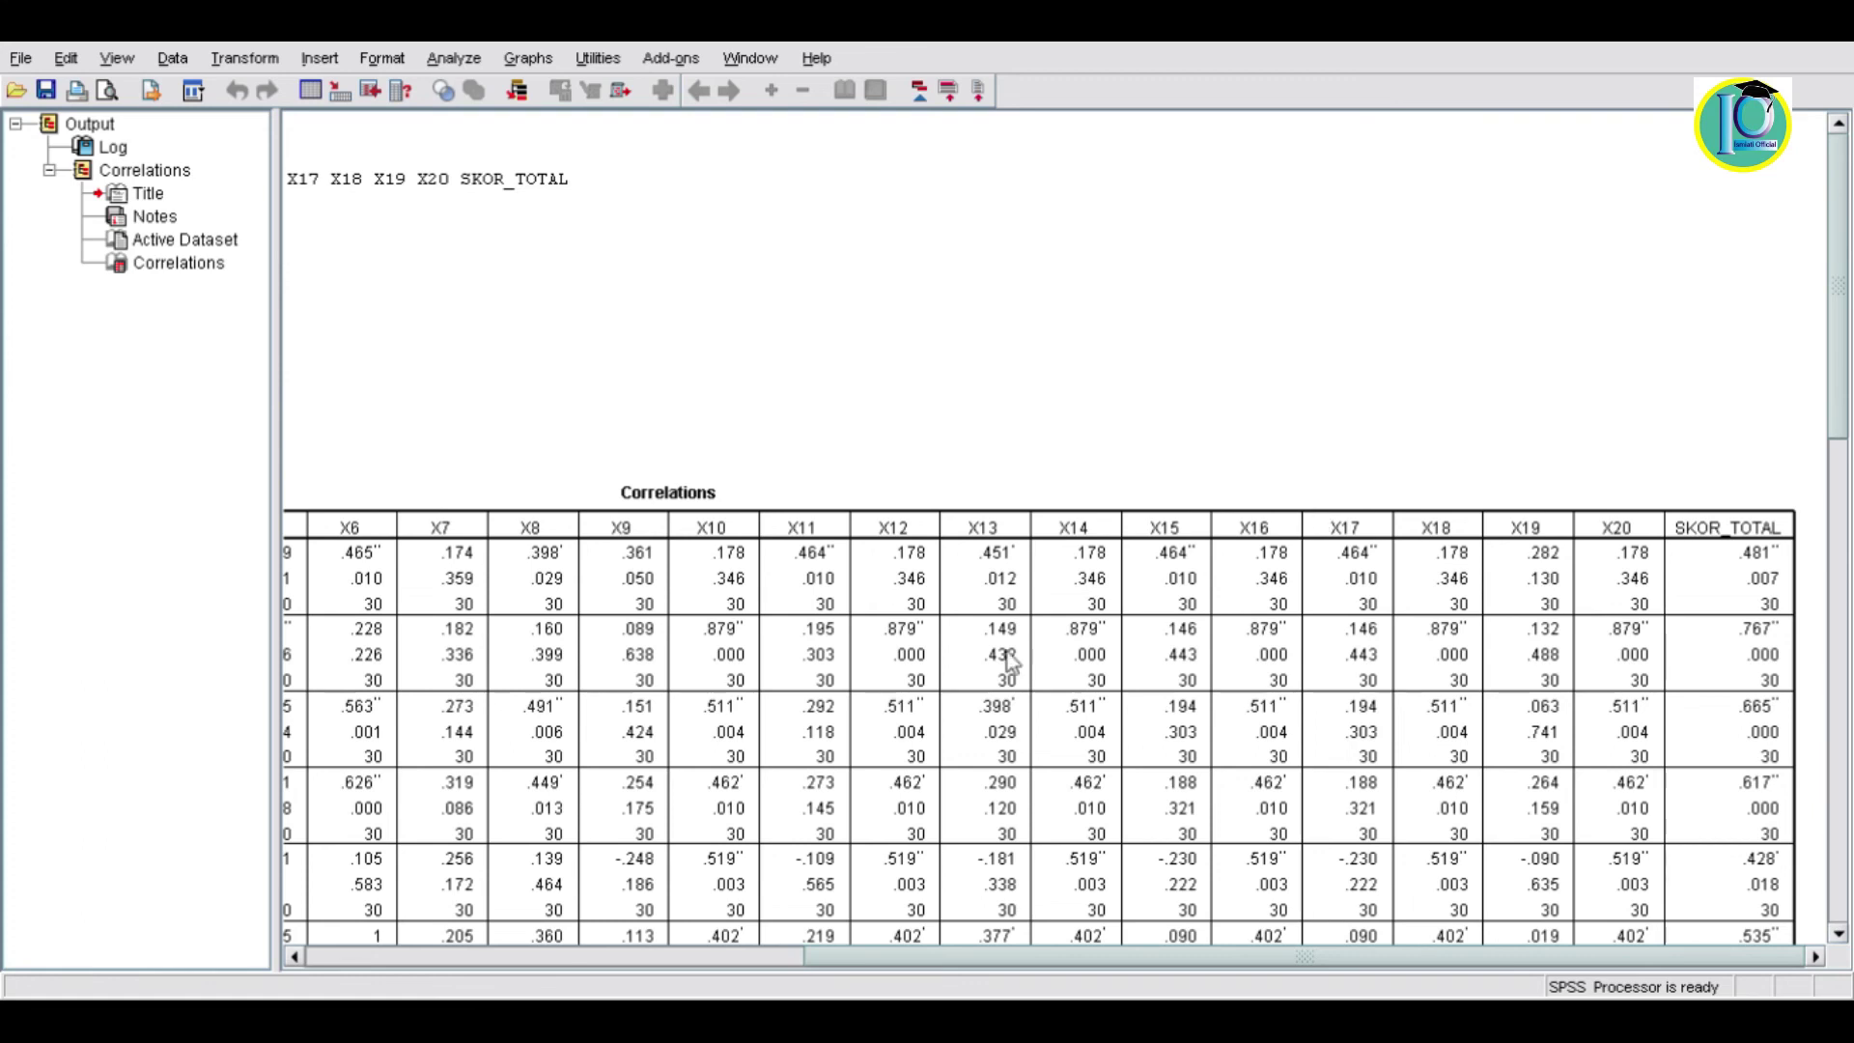
left_click_drag(832, 953, 446, 939)
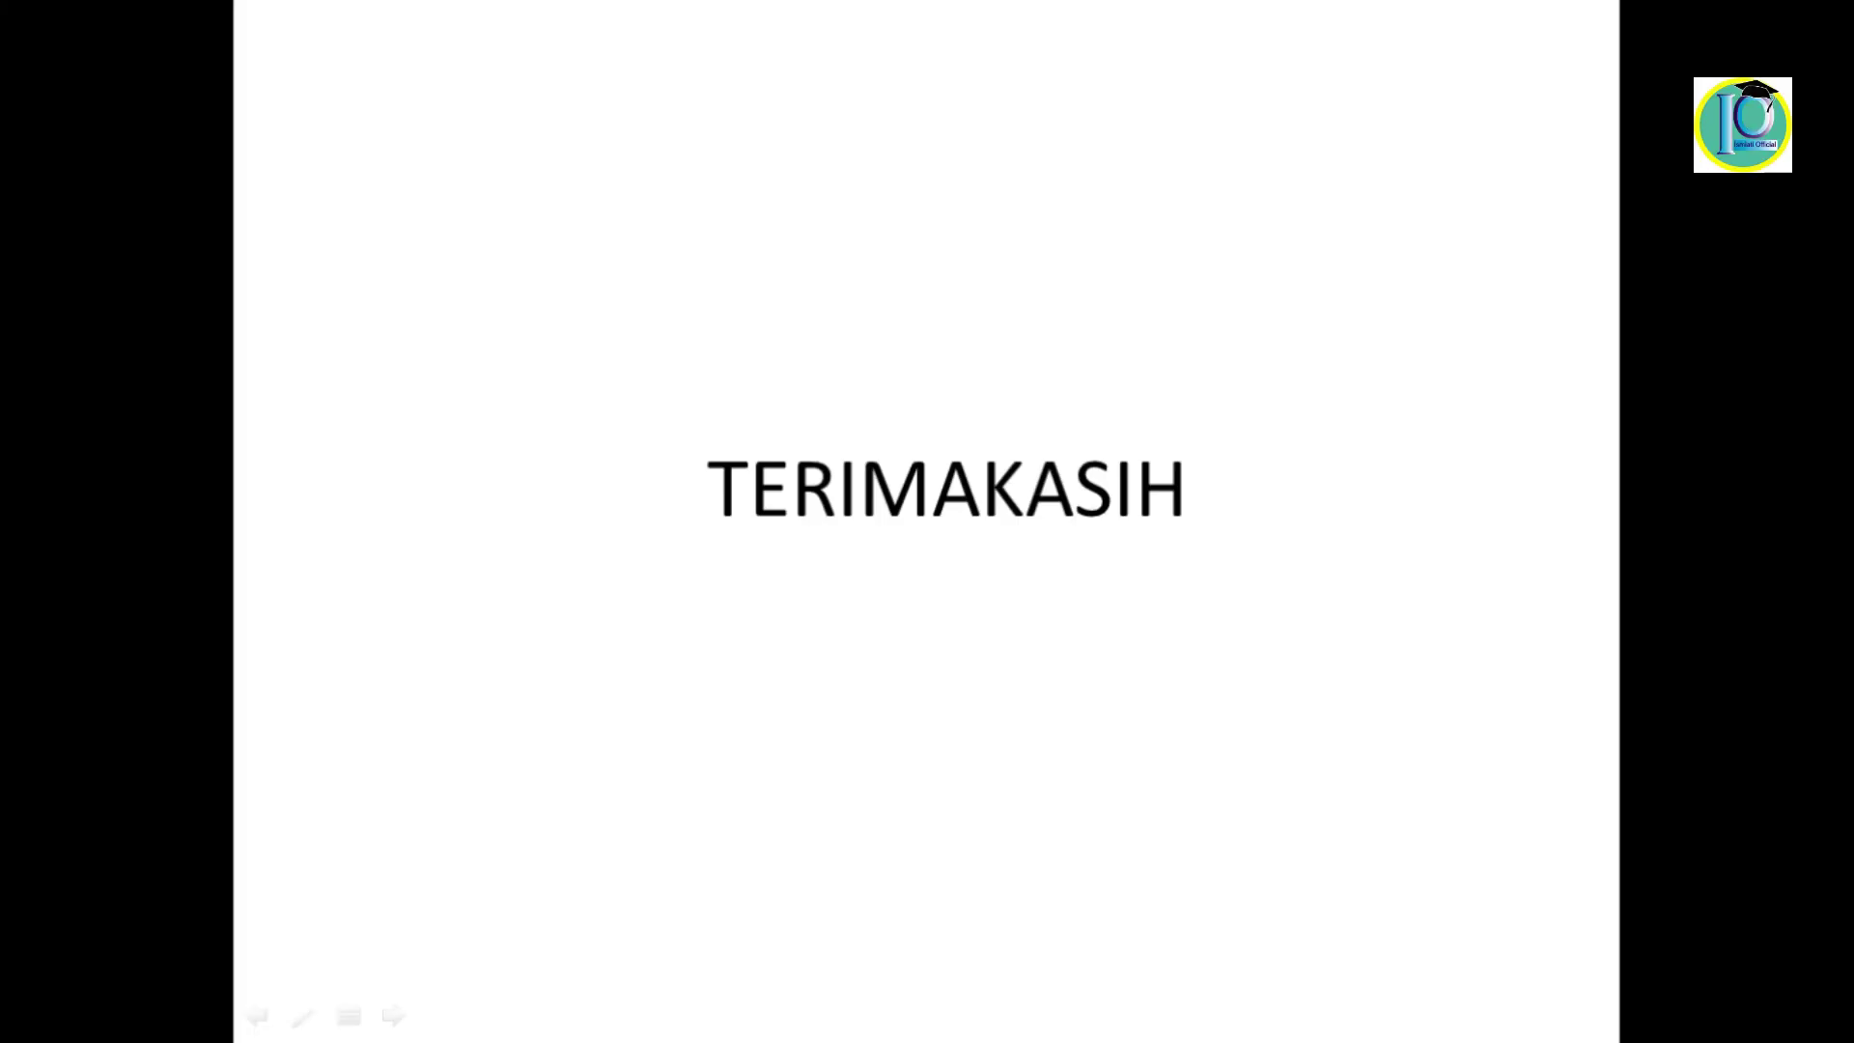